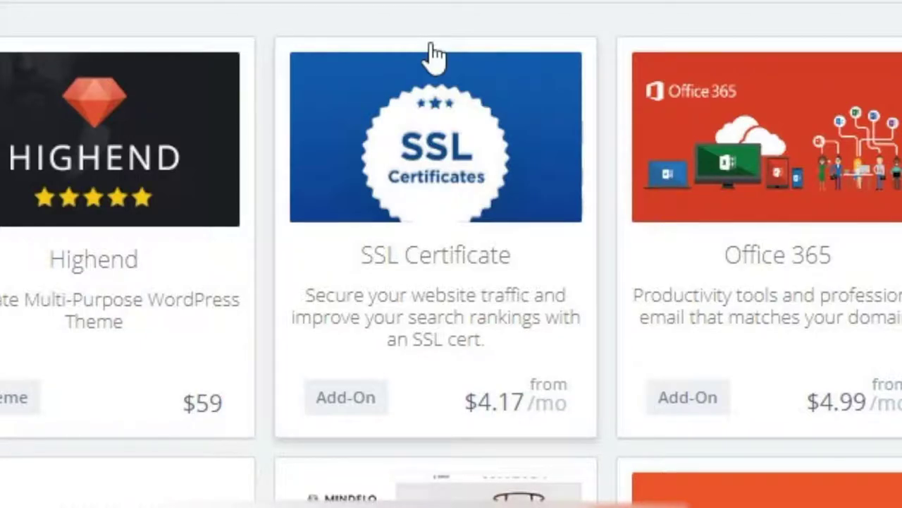
Switch to the WPLook Themes article on why websites show as 'Not Secure'.
left_click(437, 71)
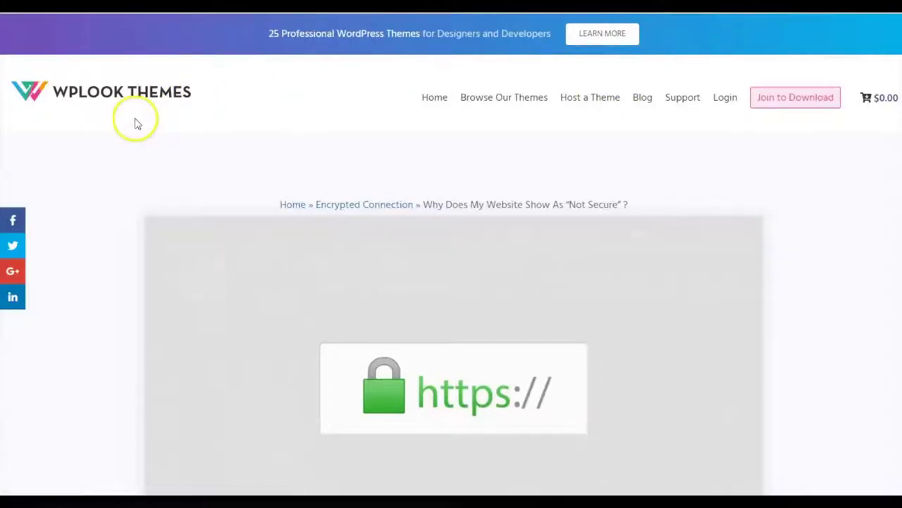
Scroll through the Is God For Or Against Me book site's HTTPS homepage.
scroll(776, 265, "down", 7)
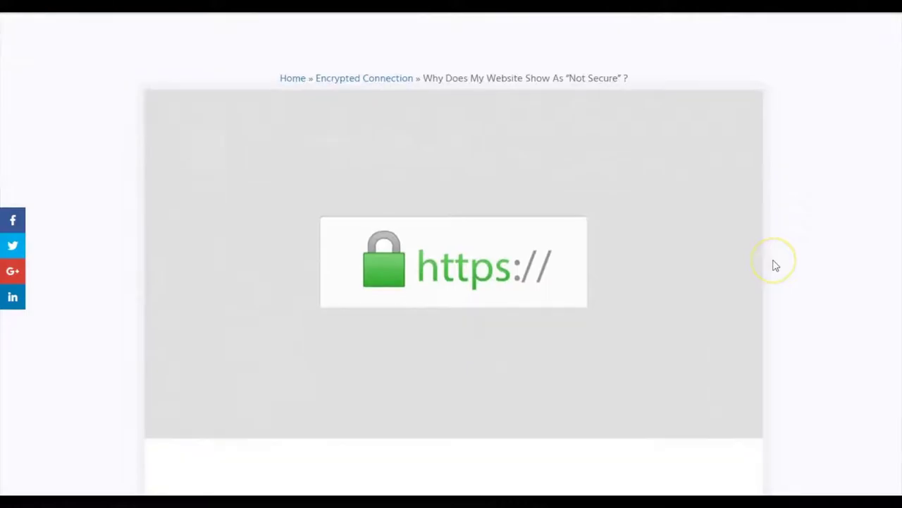
scroll(775, 265, "up", 1)
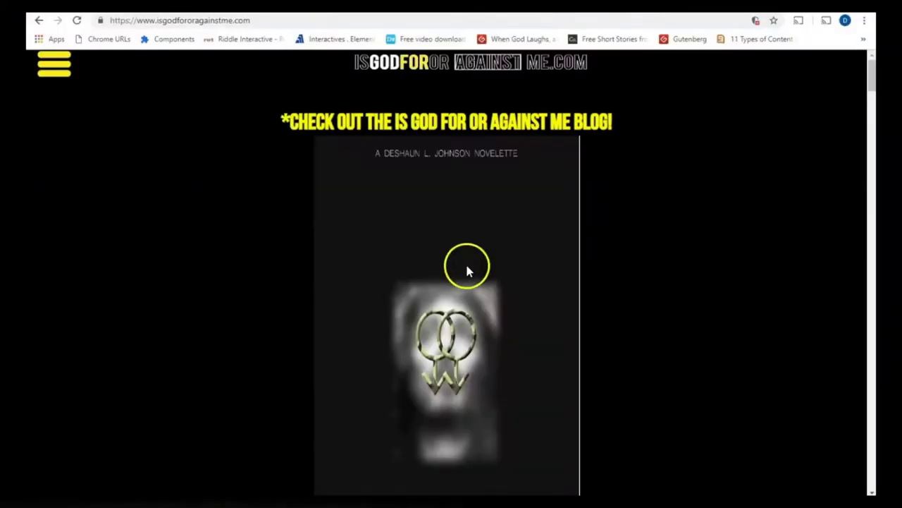
scroll(255, 167, "down", 5)
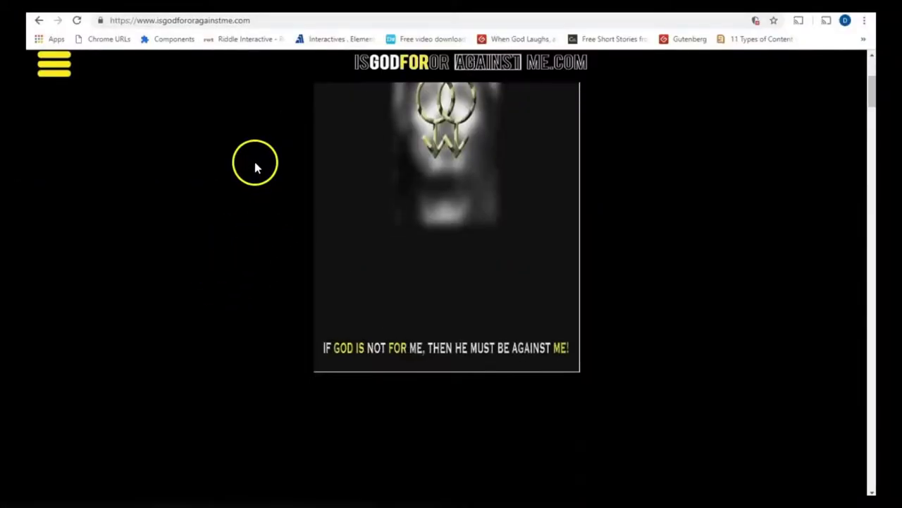
scroll(254, 161, "up", 5)
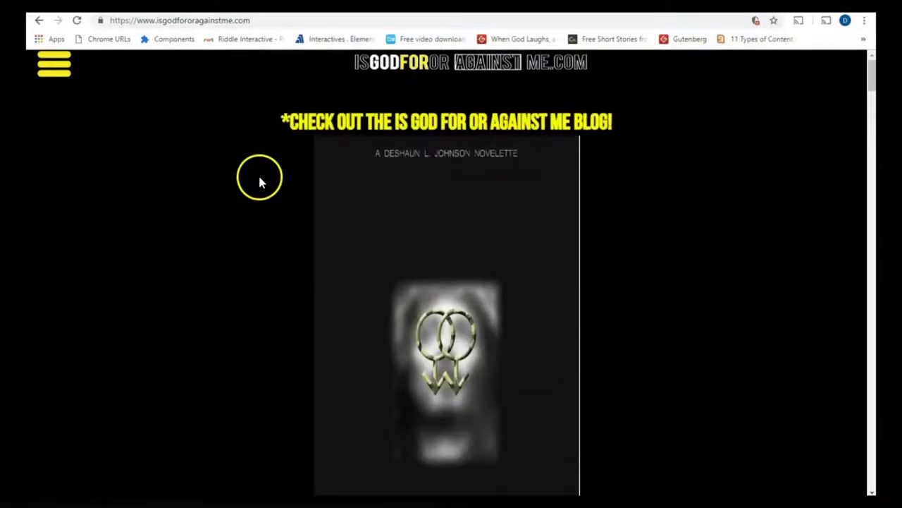
scroll(260, 182, "down", 5)
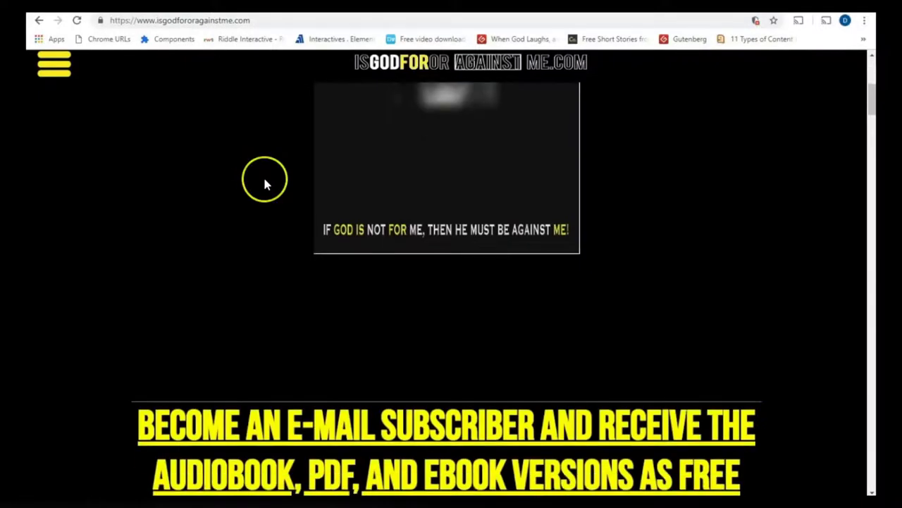
scroll(264, 183, "down", 12)
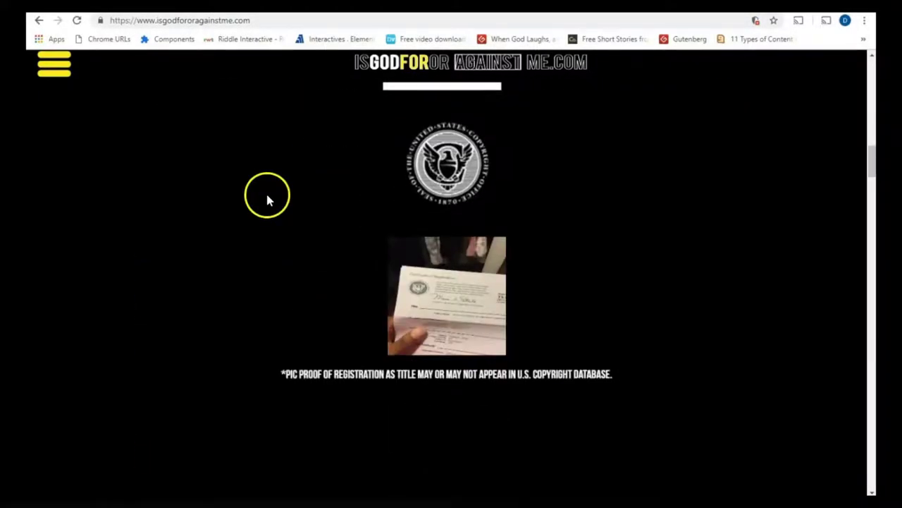
scroll(266, 201, "up", 15)
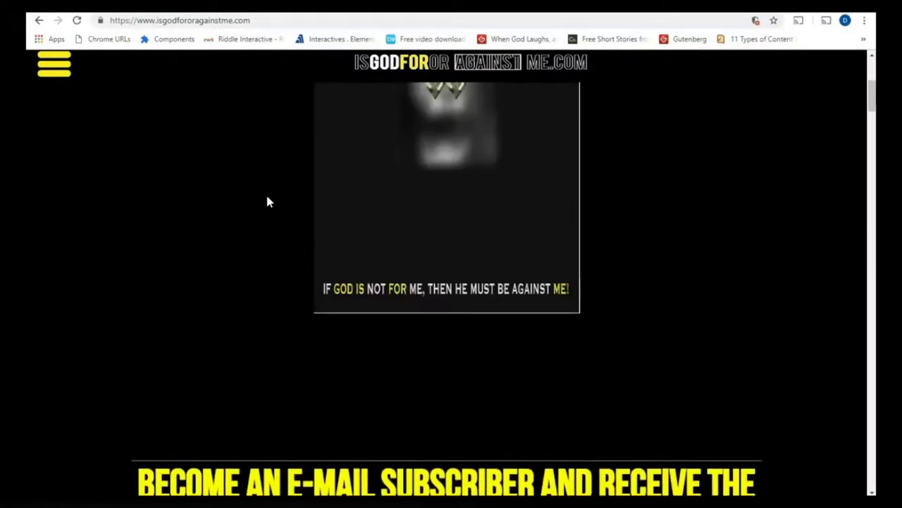
Visit the WPLook bookmark, come back to the book site, then return to the 'Not Secure' article.
left_click(571, 36)
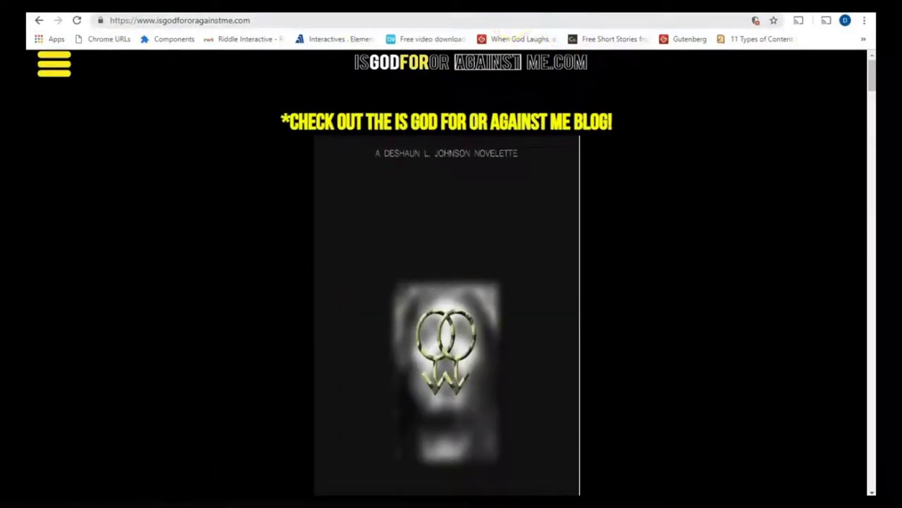
scroll(328, 145, "up", 5)
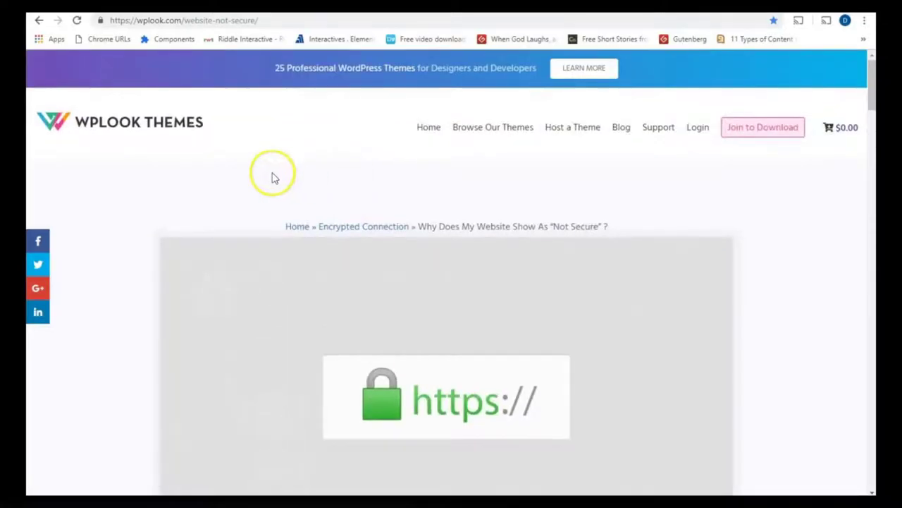
key("alt+Left")
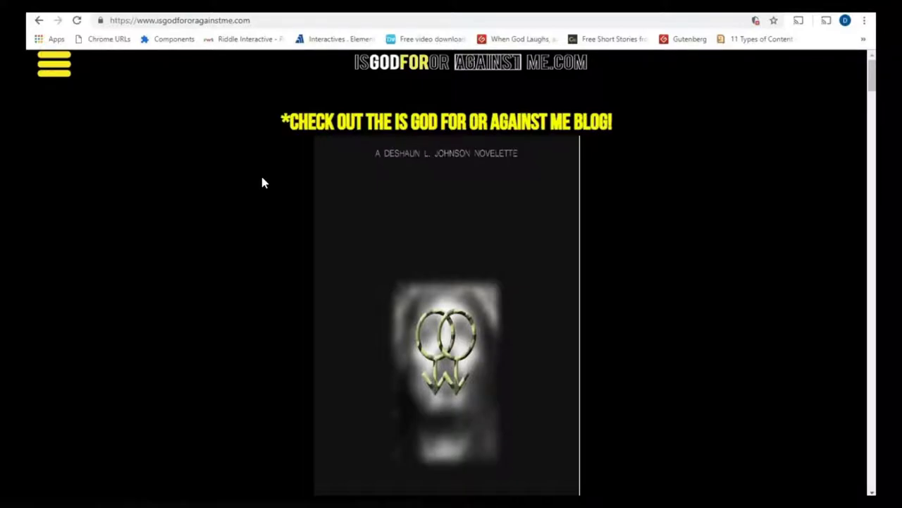
scroll(282, 176, "down", 10)
scroll(305, 231, "up", 3)
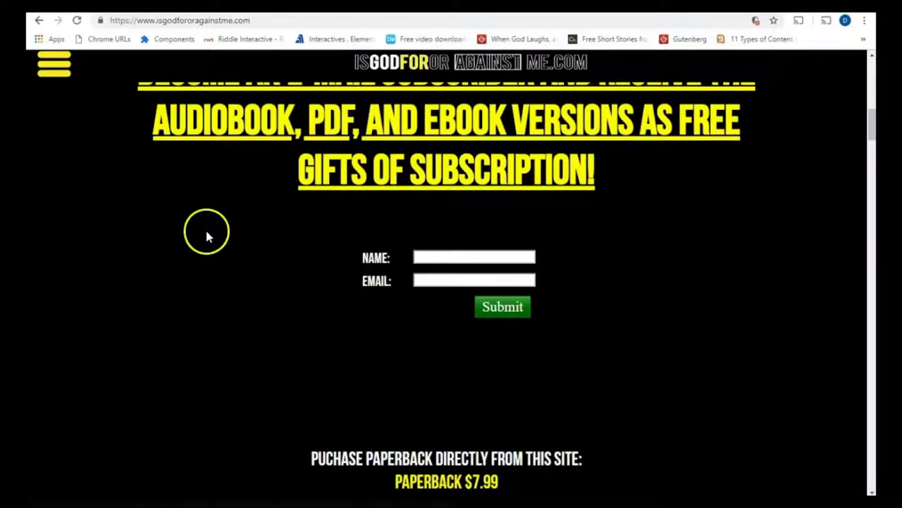
scroll(579, 264, "up", 5)
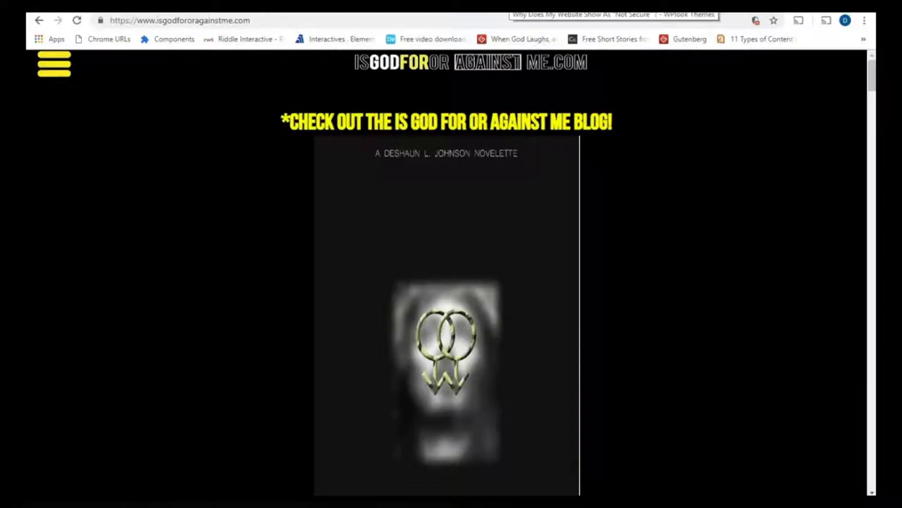
left_click(518, 5)
Scroll the article to 'How Do I Solve…' and follow 'Get Your SSL Certificate (Cheap)'.
scroll(315, 110, "down", 5)
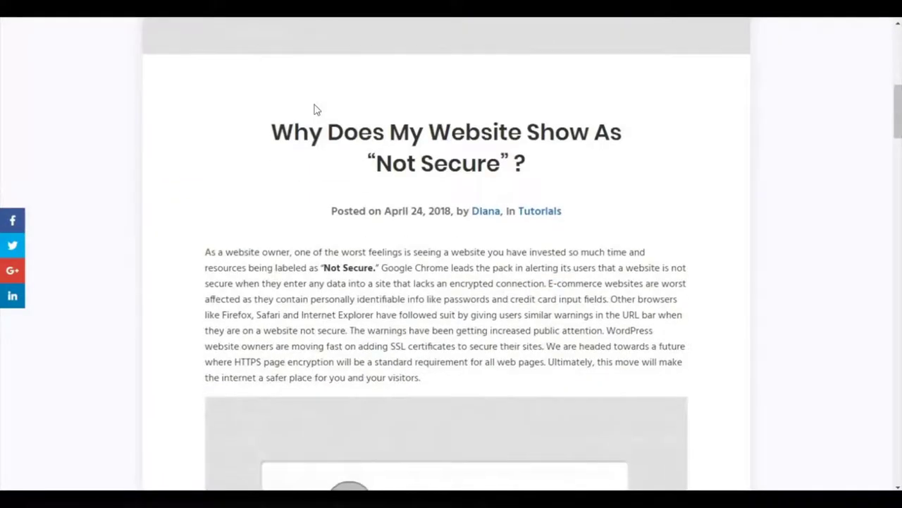
scroll(315, 109, "down", 9)
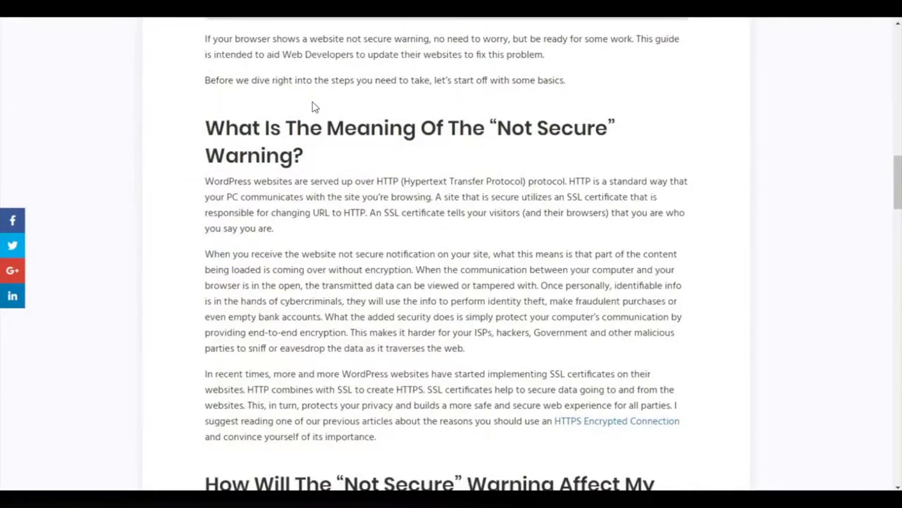
scroll(315, 106, "down", 2)
scroll(314, 113, "up", 3)
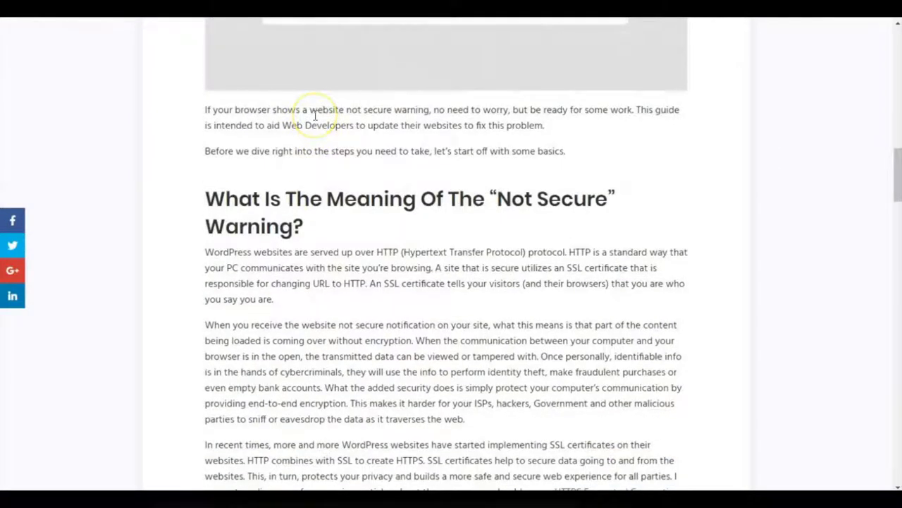
scroll(315, 117, "down", 5)
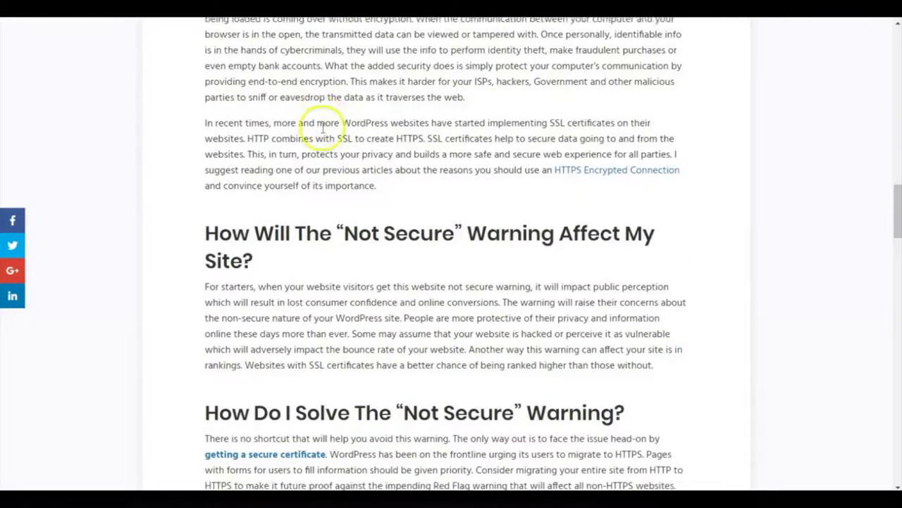
scroll(322, 120, "down", 2)
scroll(380, 141, "down", 4)
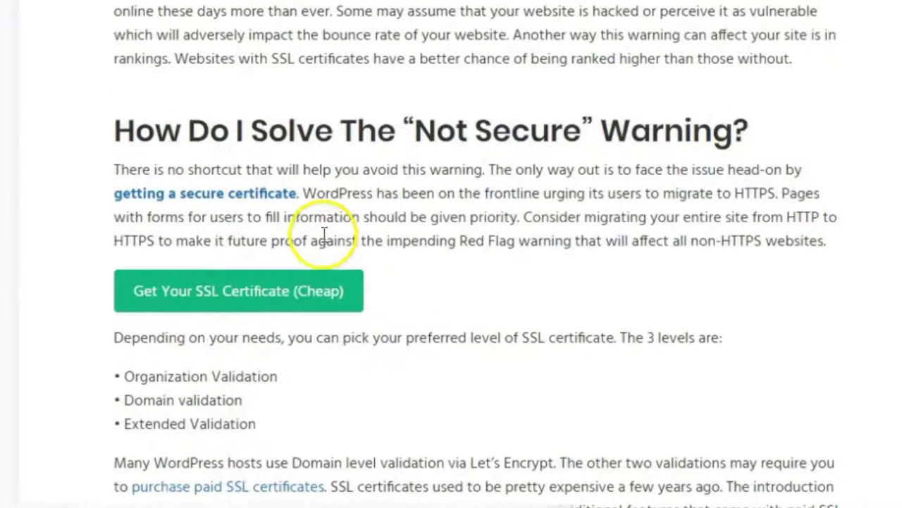
left_click(278, 298)
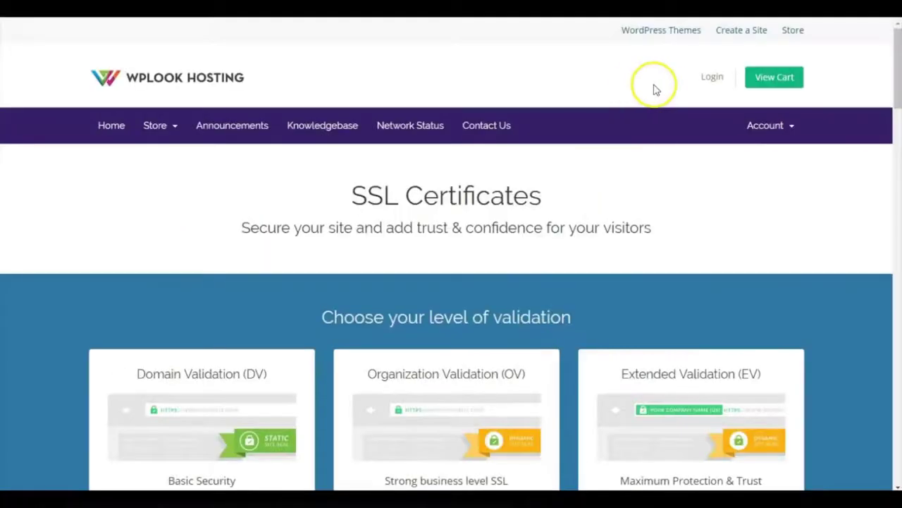
Pick the Domain Validation level among WPLook Hosting's SSL certificate options.
scroll(661, 89, "down", 1)
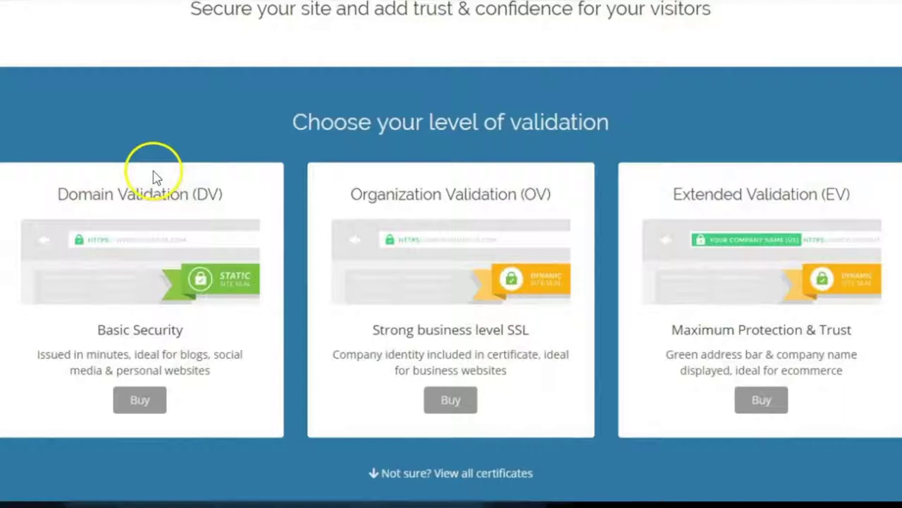
scroll(544, 274, "down", 1)
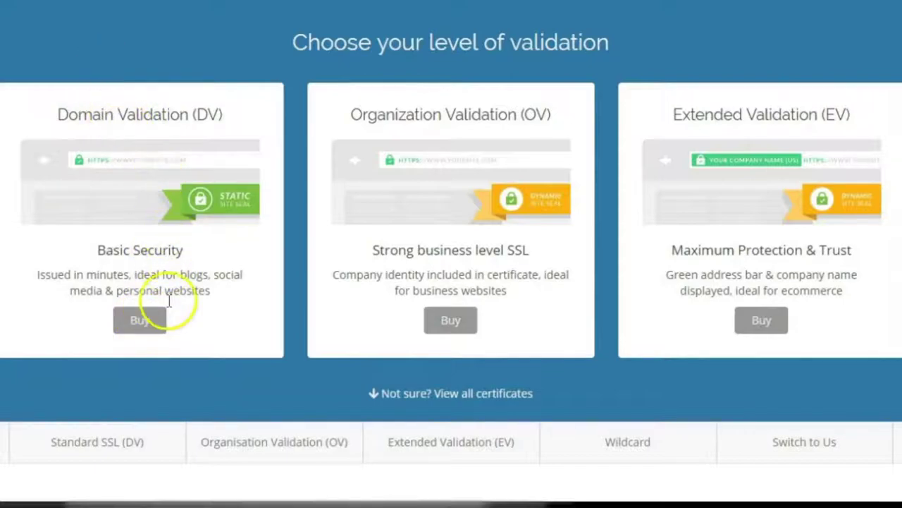
left_click(140, 321)
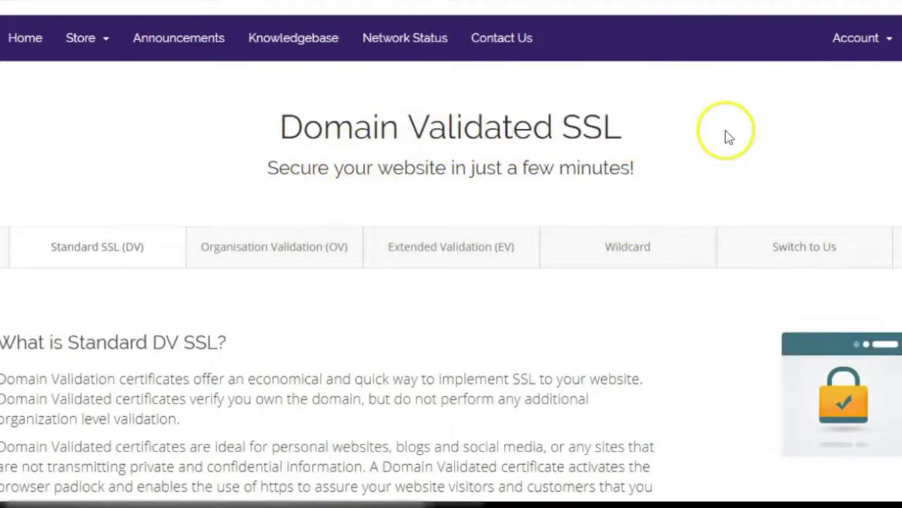
Compare RapidSSL at $19.95/yr with GeoTrust QuickSSL Premium at $79.00/yr in the pricing table.
scroll(726, 137, "down", 3)
scroll(698, 173, "down", 2)
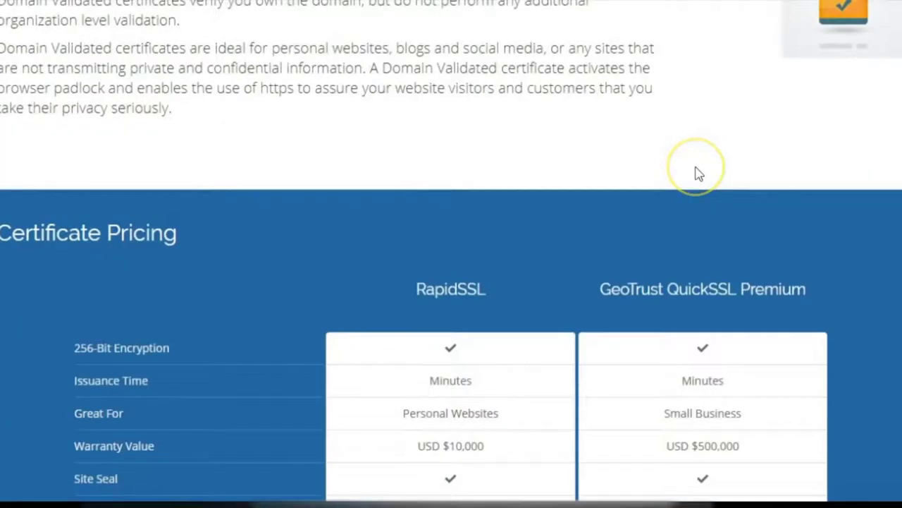
scroll(696, 173, "down", 3)
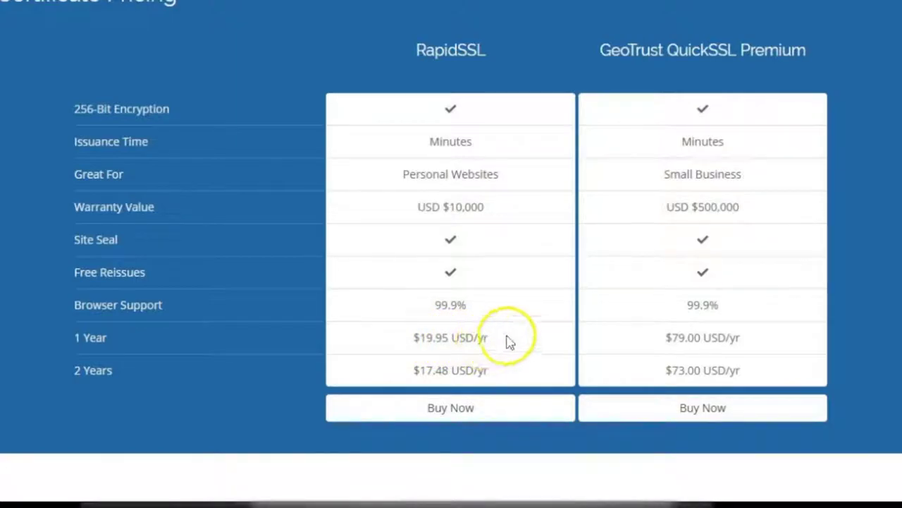
scroll(494, 374, "down", 1)
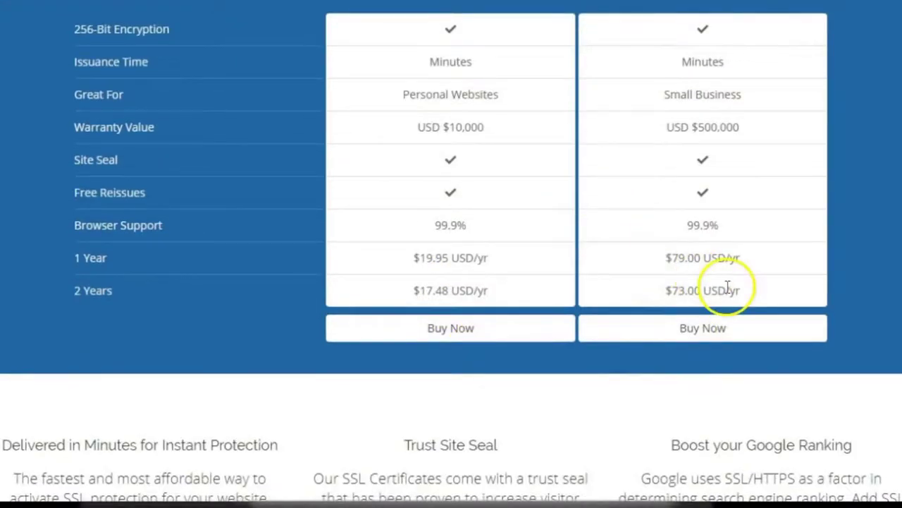
scroll(722, 282, "up", 1)
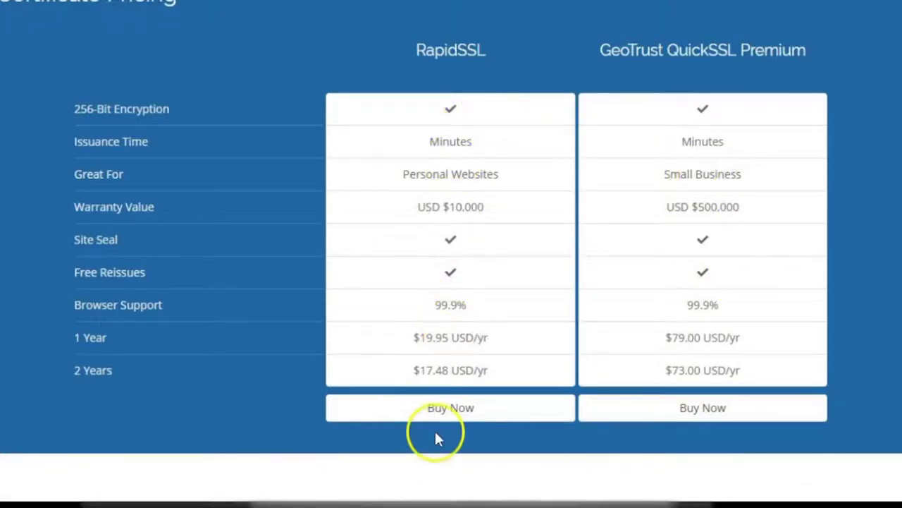
Open the RapidSSL order, try the 2 Years $17.48/yr term, then settle on 1 Year $19.95/yr.
left_click(457, 410)
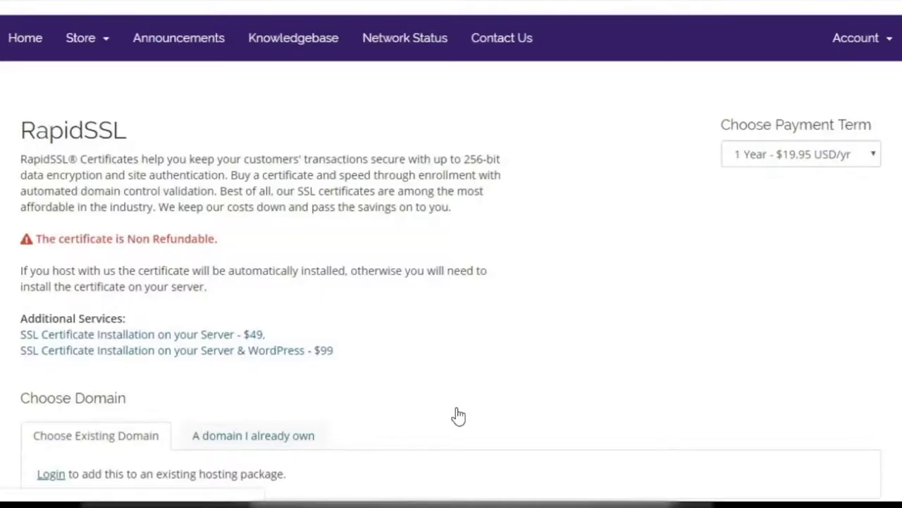
left_click(846, 154)
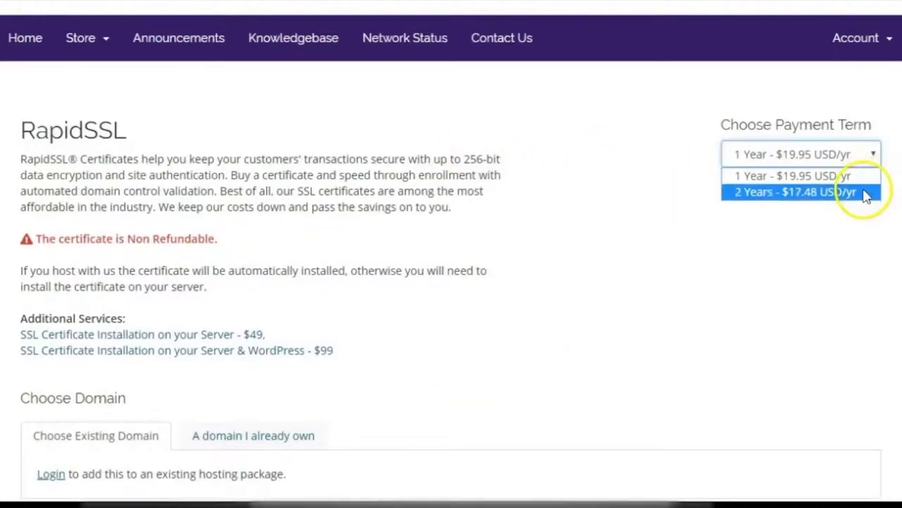
left_click(866, 192)
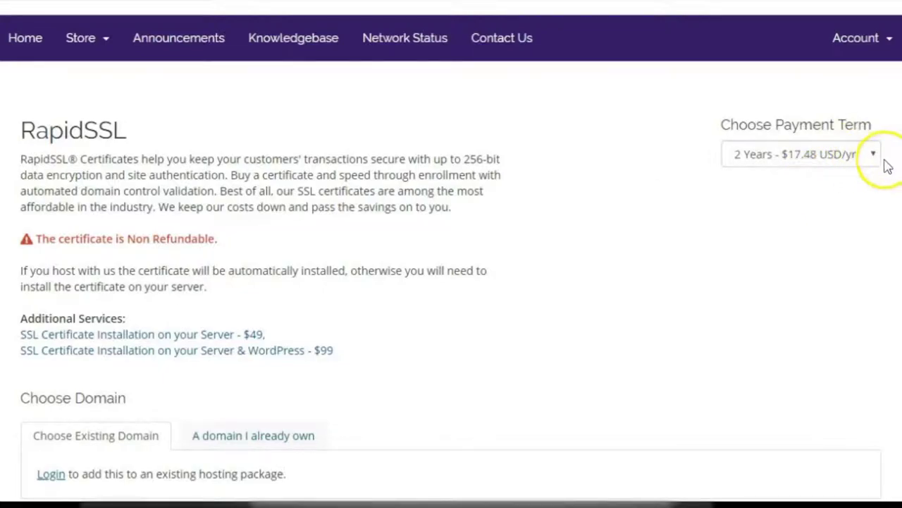
scroll(898, 177, "down", 3)
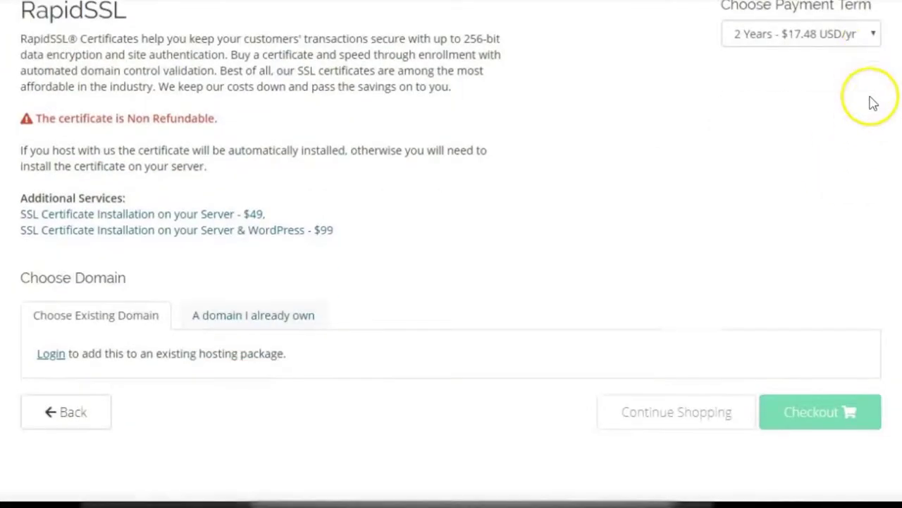
scroll(874, 104, "up", 3)
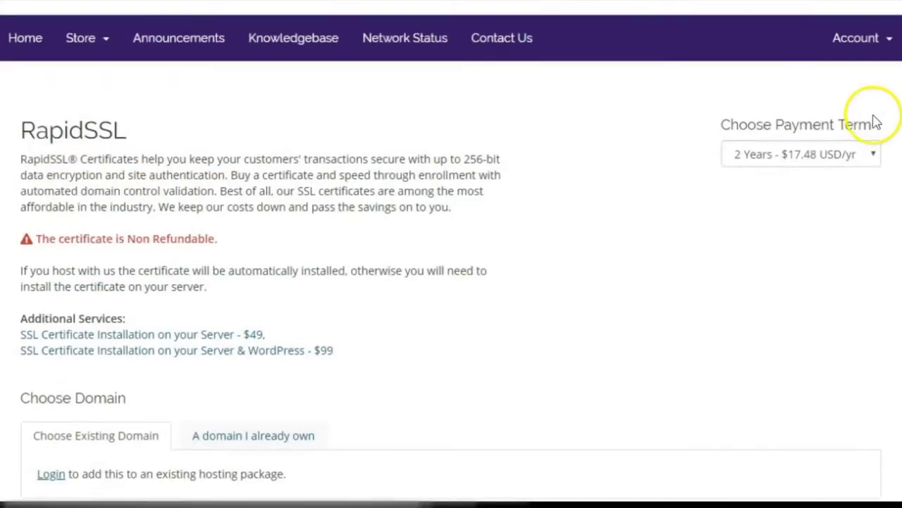
left_click(878, 154)
left_click(780, 174)
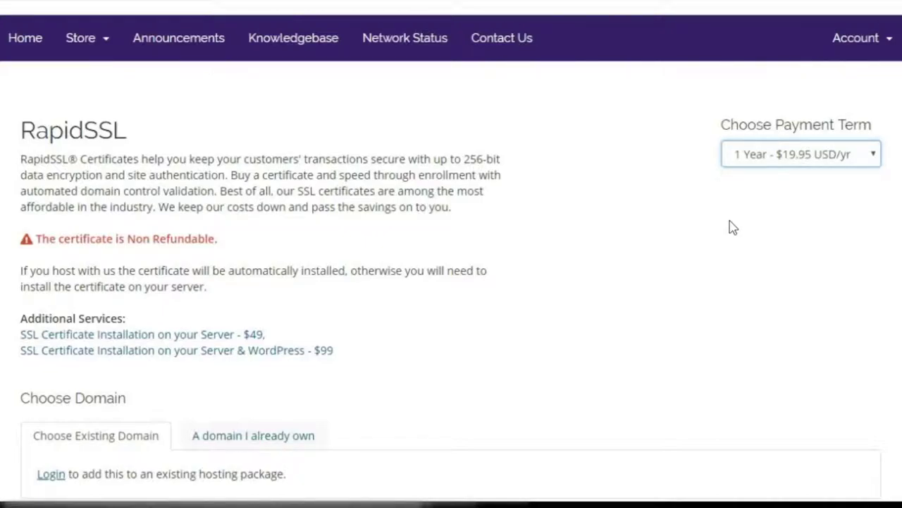
Check the domain options and log in to attach the certificate to an existing hosted domain.
scroll(493, 282, "down", 3)
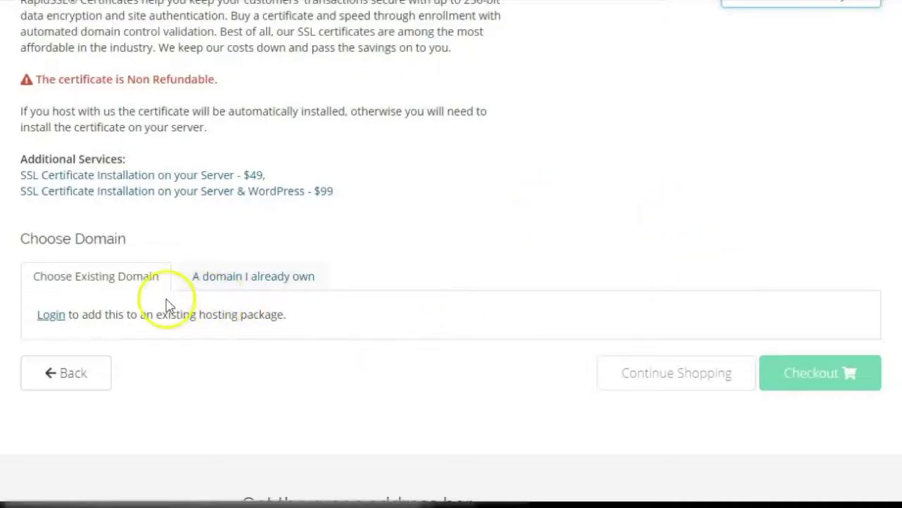
scroll(459, 193, "down", 1)
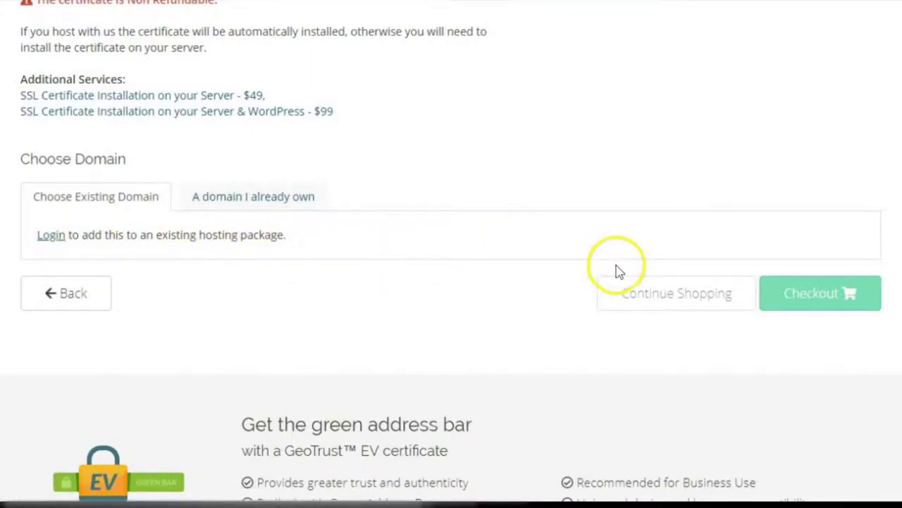
left_click(242, 193)
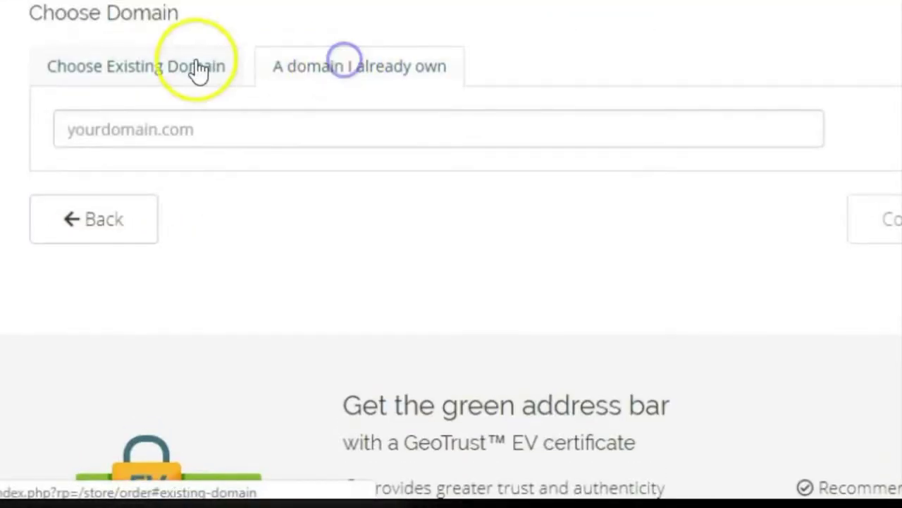
left_click(187, 66)
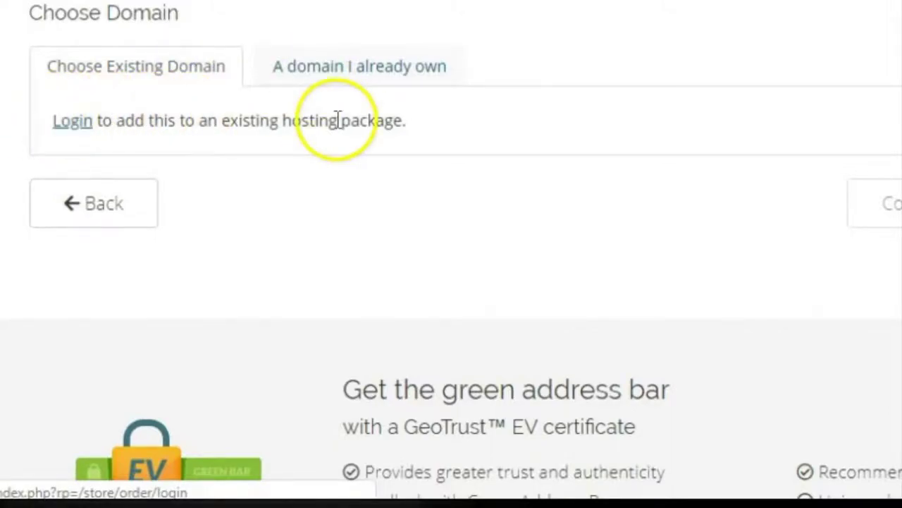
left_click(68, 125)
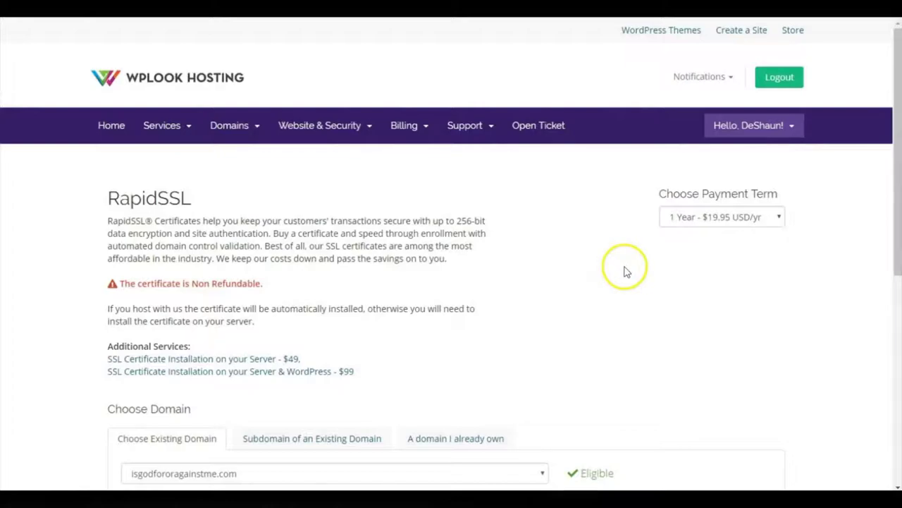
Choose 'A domain I already own' and enter committed2win.com, which shows as Valid.
scroll(624, 270, "down", 3)
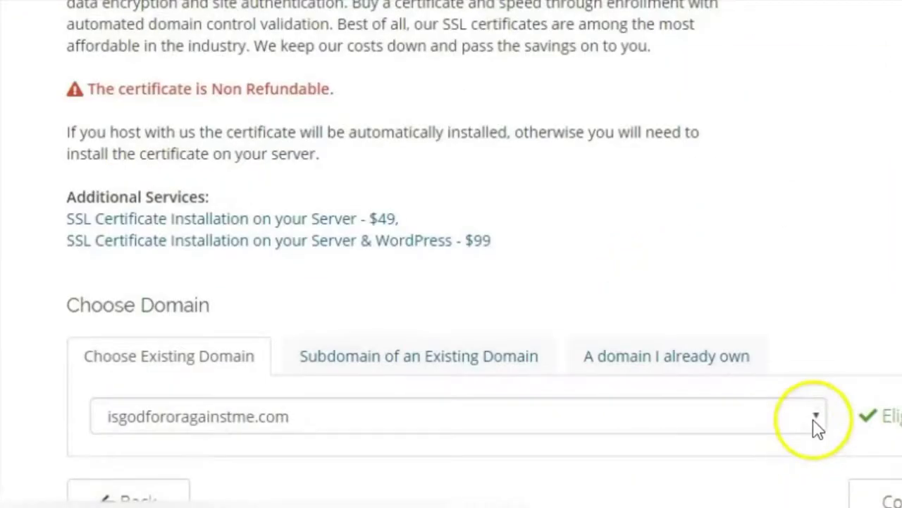
left_click(816, 422)
left_click(851, 296)
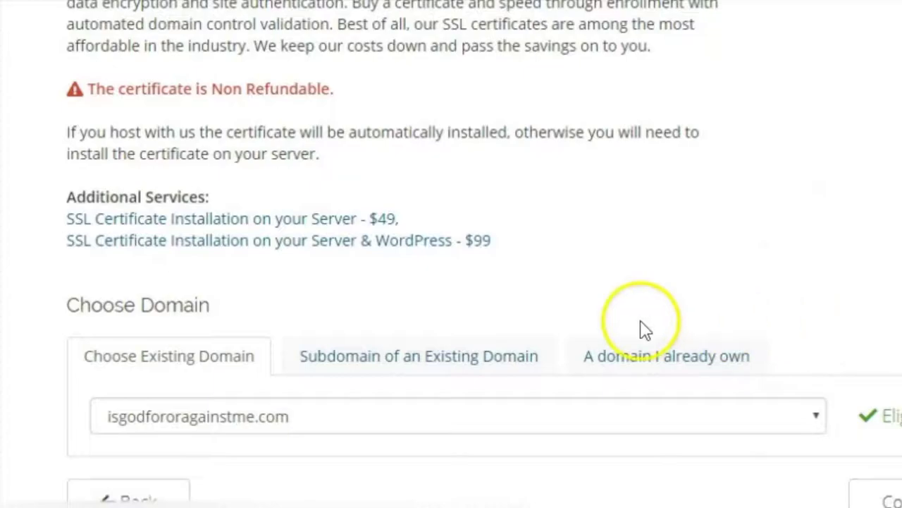
left_click(647, 359)
left_click(201, 417)
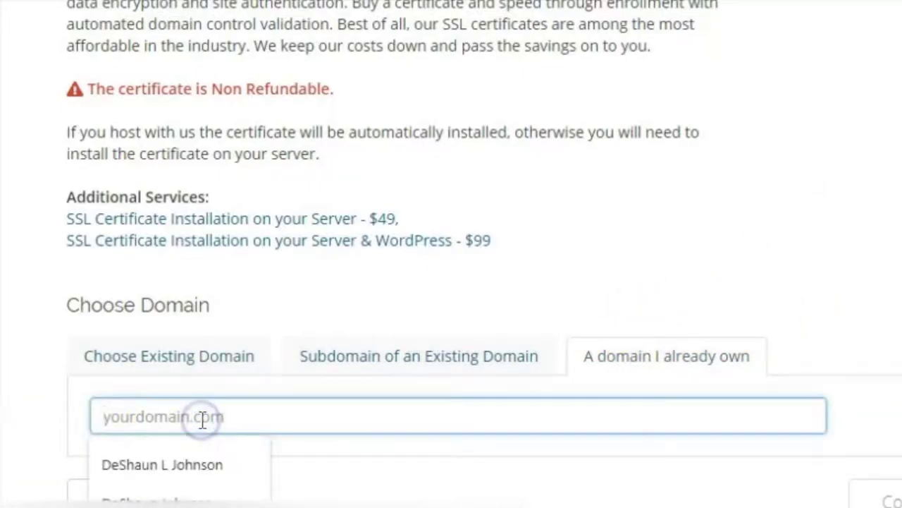
type("committed2win.com")
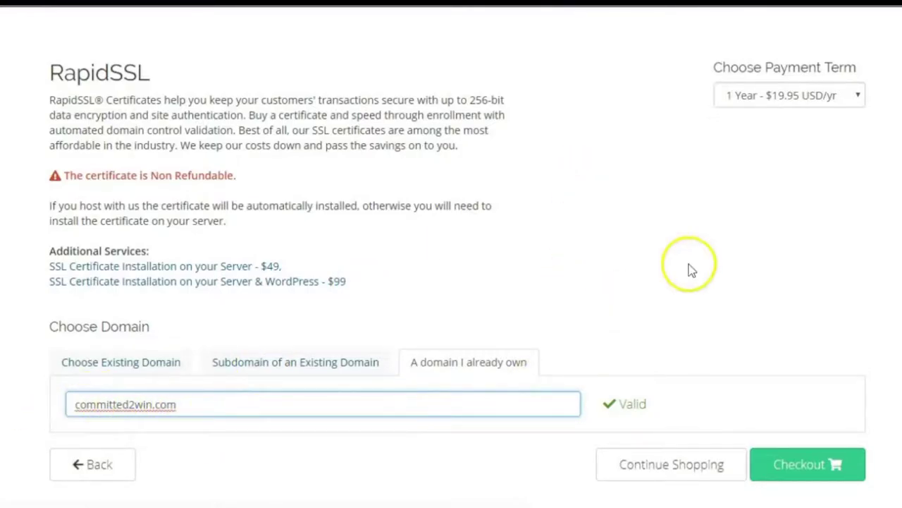
scroll(629, 266, "down", 1)
scroll(635, 303, "up", 2)
scroll(623, 323, "down", 1)
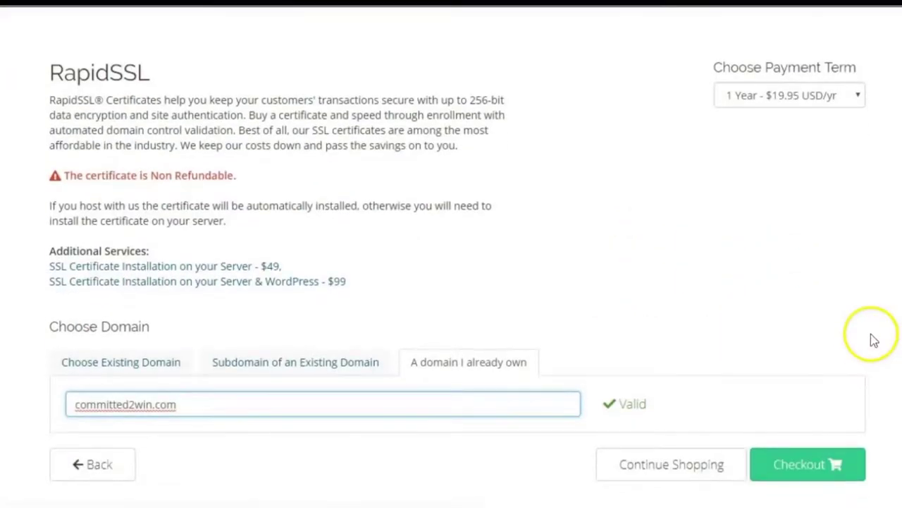
Check out the RapidSSL order through review to Payment Details showing $19.95 USD due today.
left_click(808, 472)
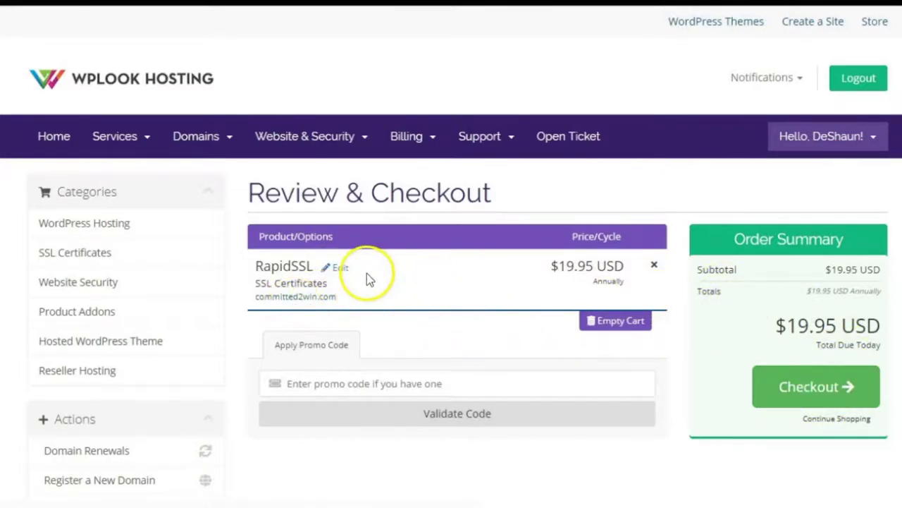
left_click(812, 392)
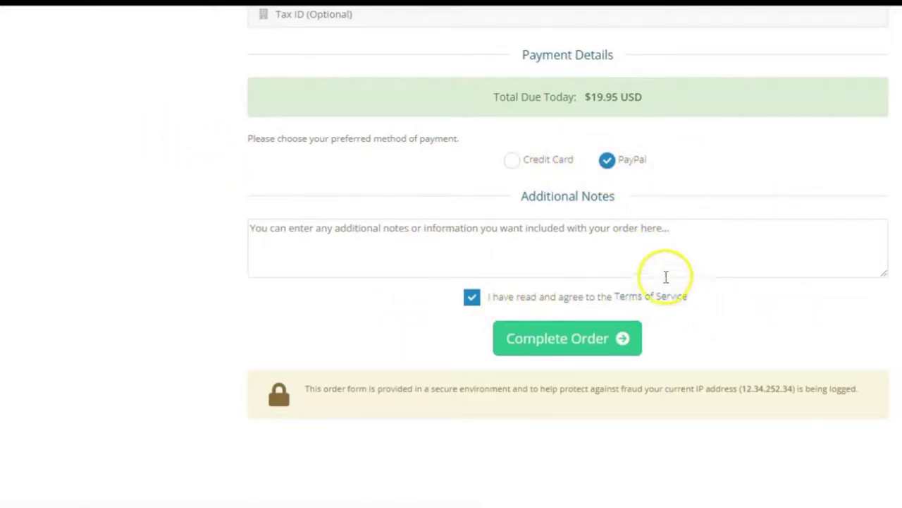
right_click(655, 296)
Read the Terms of Service in a new tab, then complete the $19.95 order via PayPal.
left_click(695, 308)
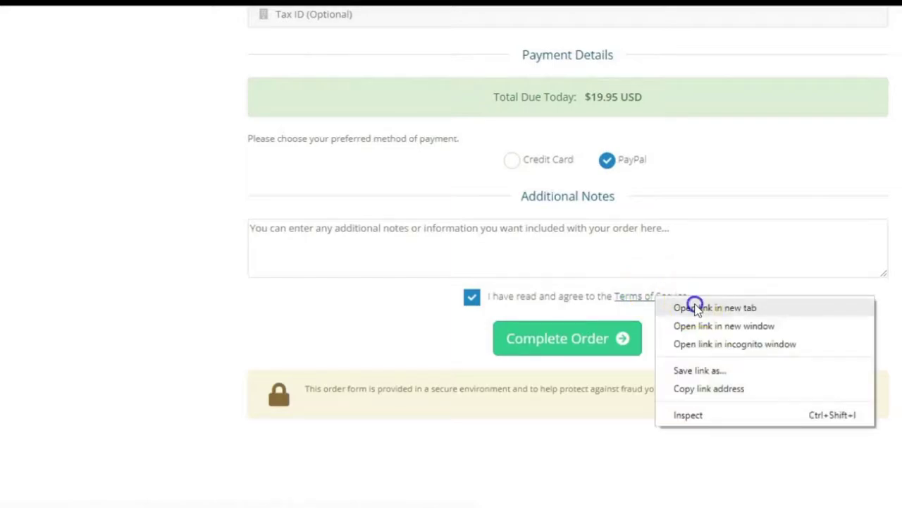
key("ctrl+Tab")
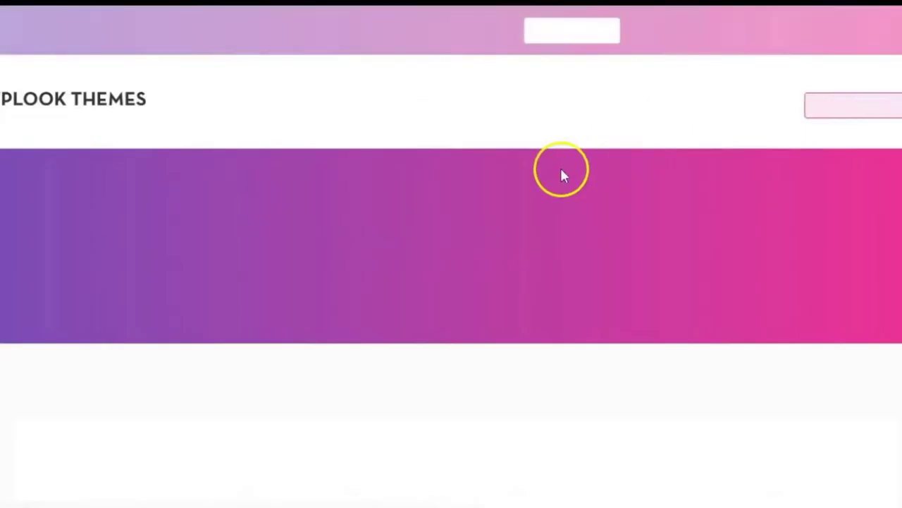
scroll(673, 311, "down", 10)
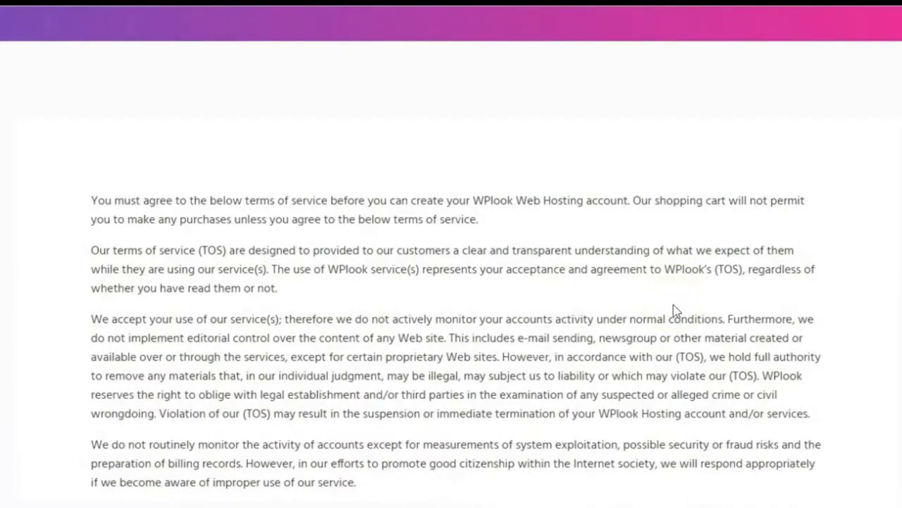
scroll(673, 307, "down", 3)
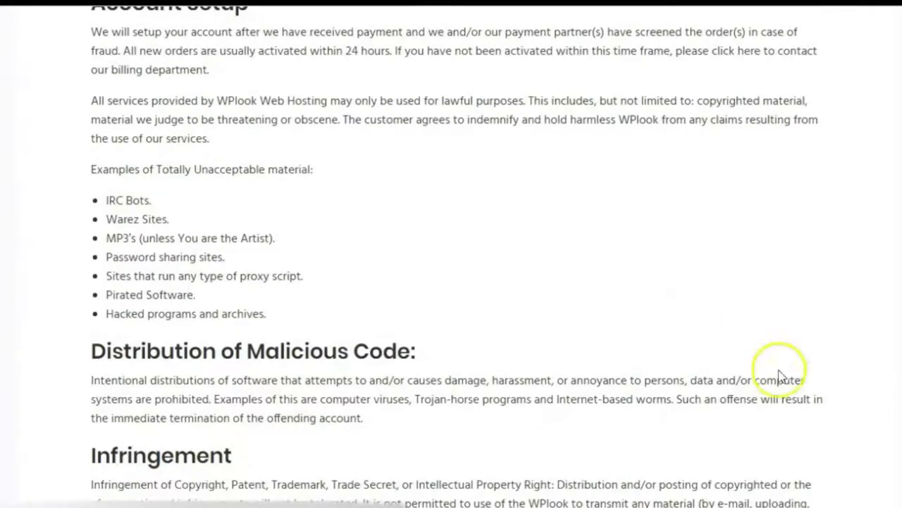
scroll(596, 260, "down", 3)
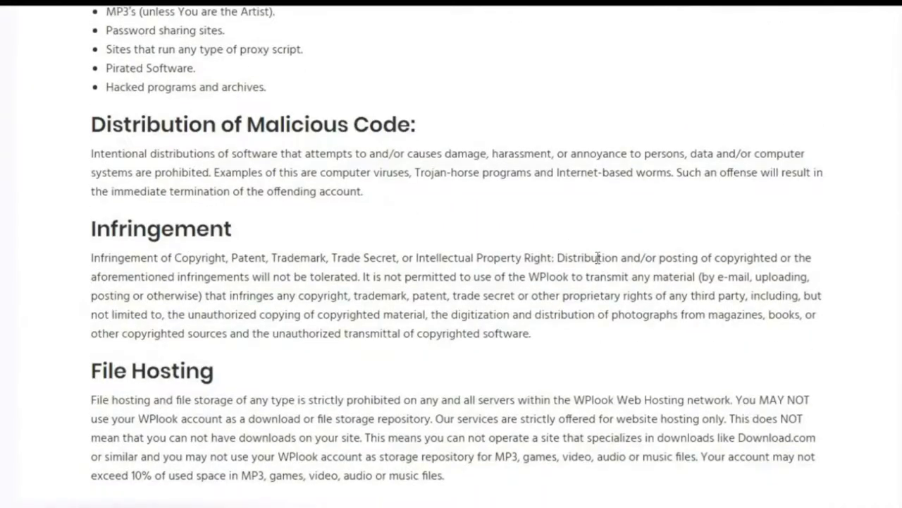
scroll(596, 259, "up", 9)
scroll(598, 259, "up", 4)
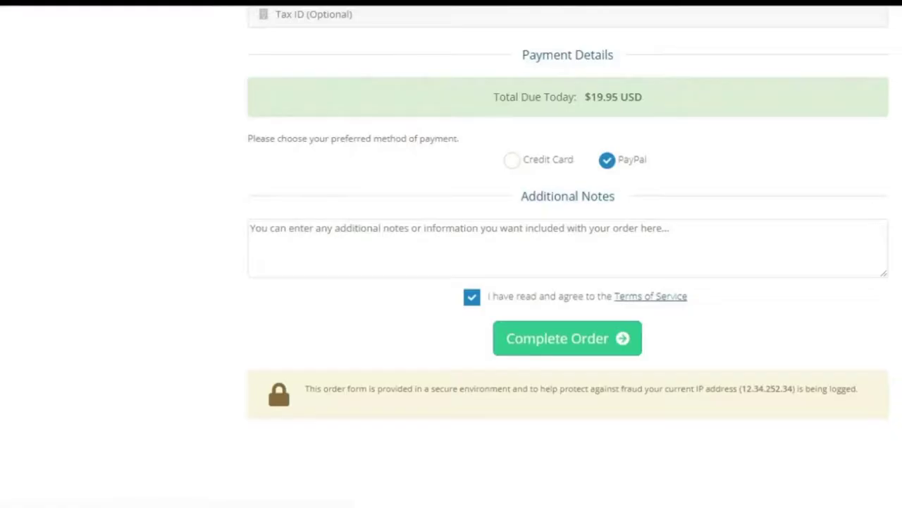
left_click(581, 338)
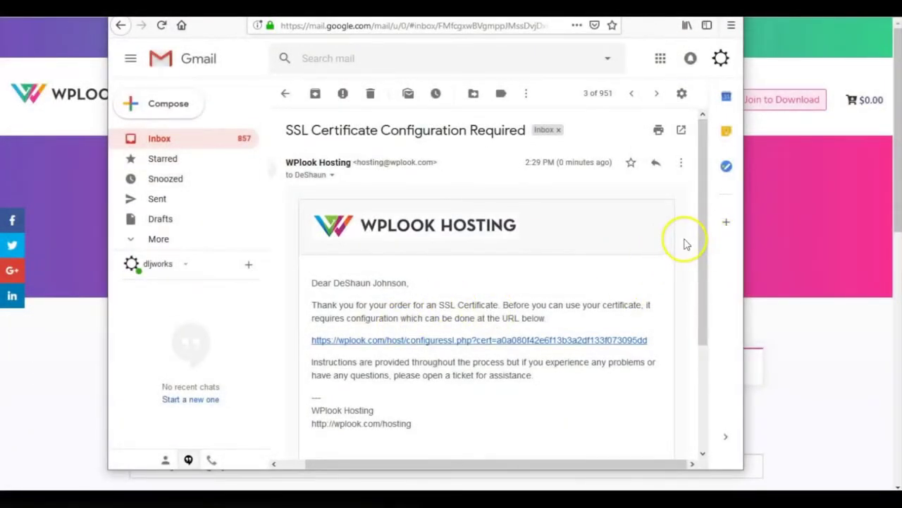
Follow the configuressl.php link in the 'SSL Certificate Configuration Required' email.
mouse_move(704, 249)
left_mouse_down()
mouse_move(713, 359)
mouse_move(713, 250)
left_mouse_up()
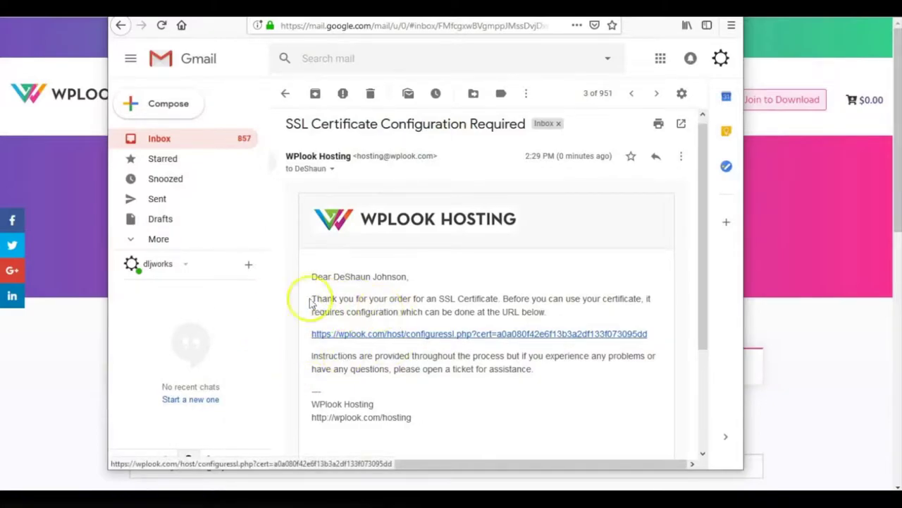
scroll(395, 296, "down", 2)
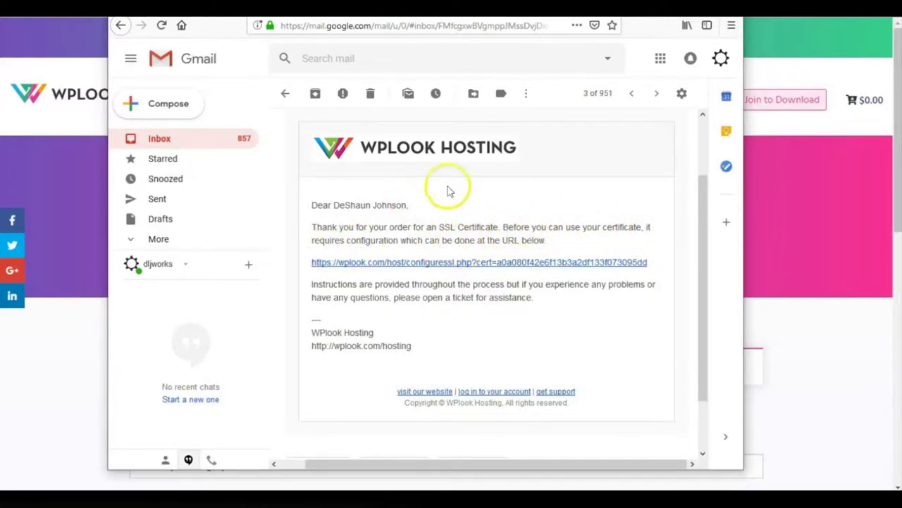
left_click(459, 262)
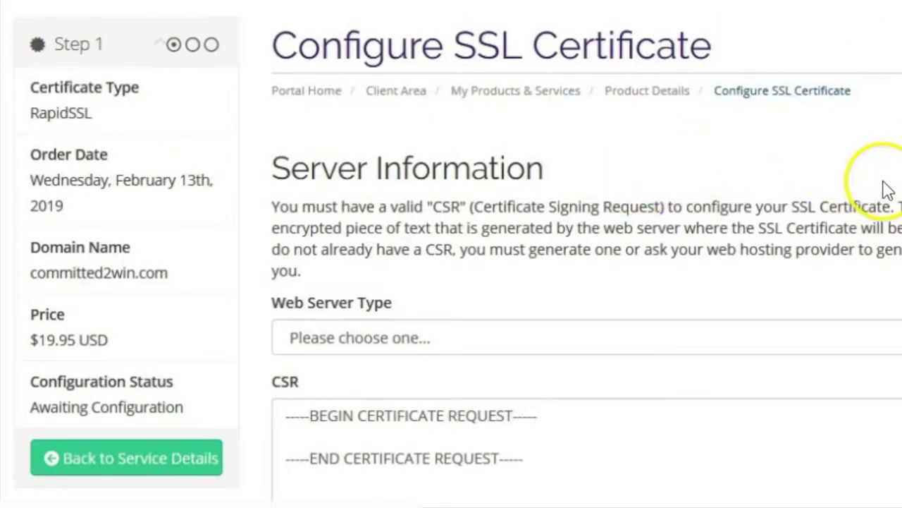
Review the committed2win.com Configure SSL form, opening and closing Web Server Type without choosing.
scroll(699, 162, "down", 3)
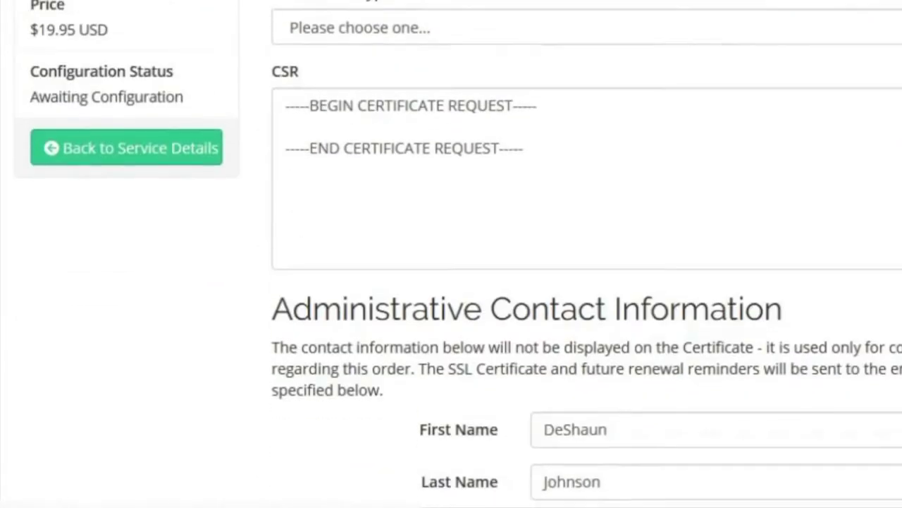
scroll(480, 151, "up", 5)
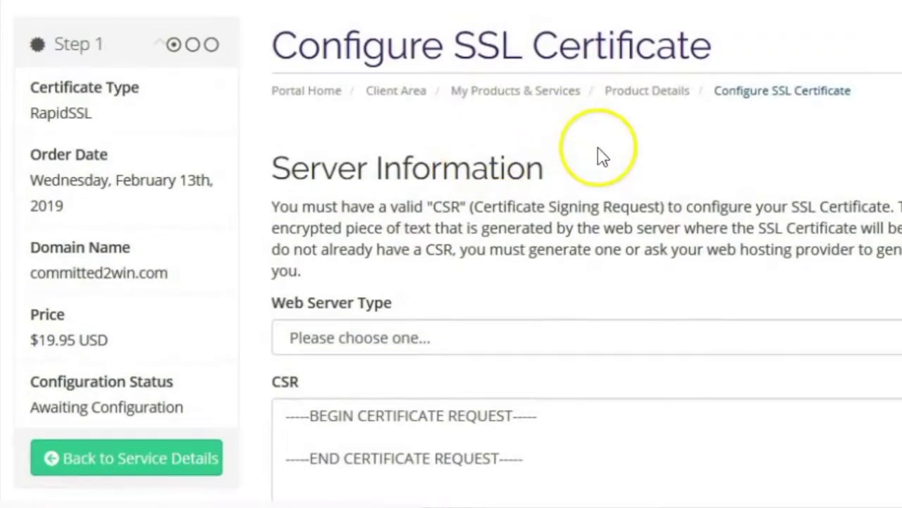
scroll(599, 145, "down", 2)
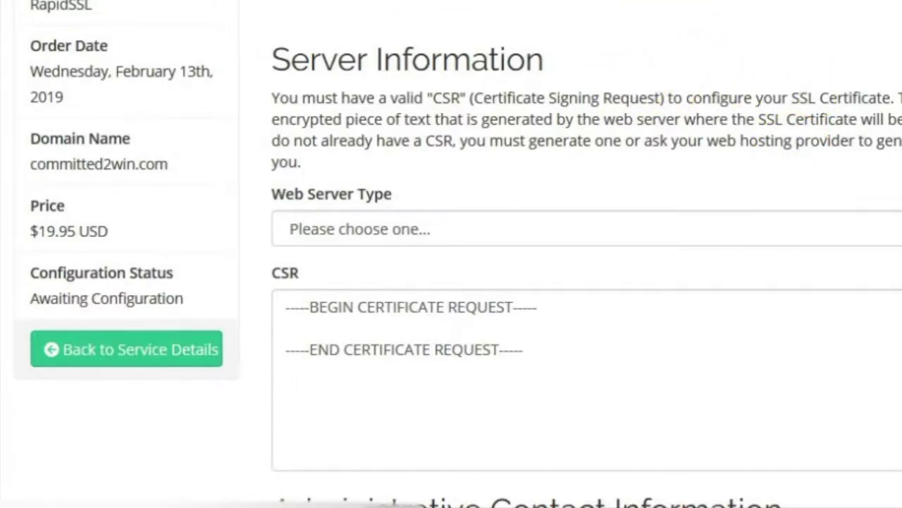
scroll(785, 151, "down", 2)
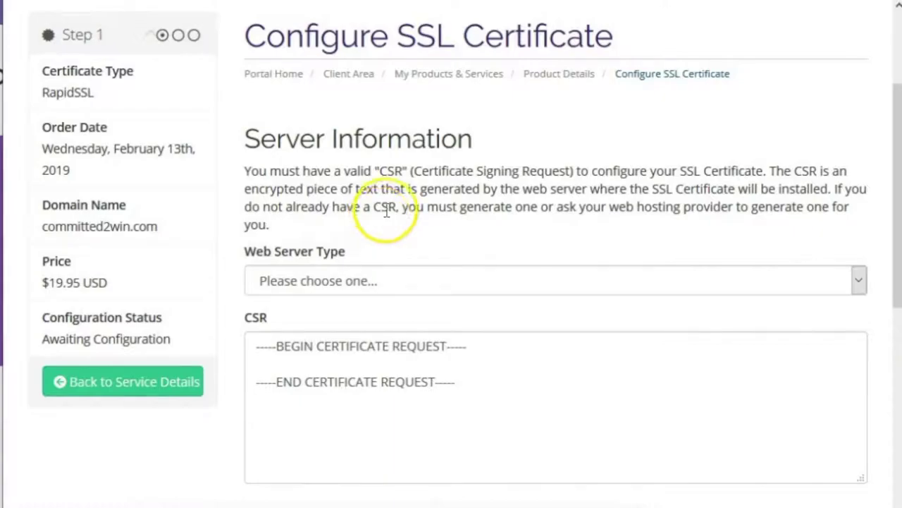
left_click(864, 280)
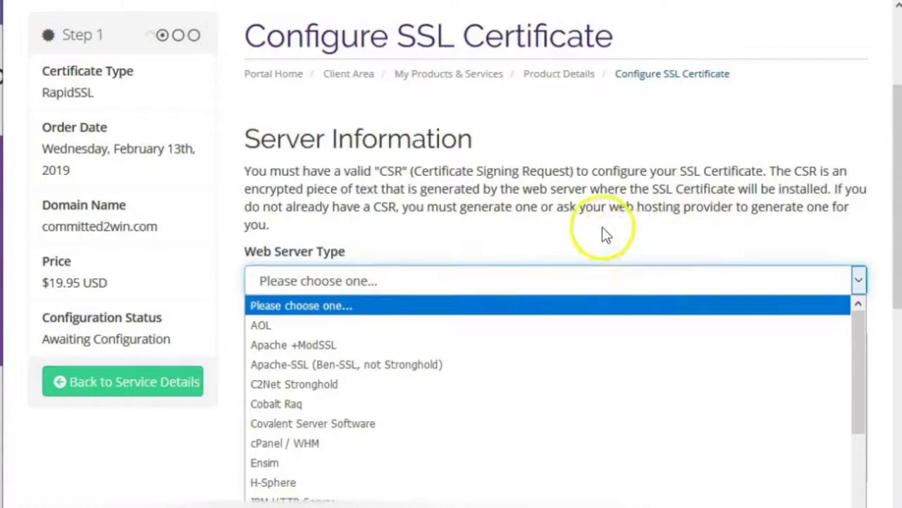
left_click(580, 223)
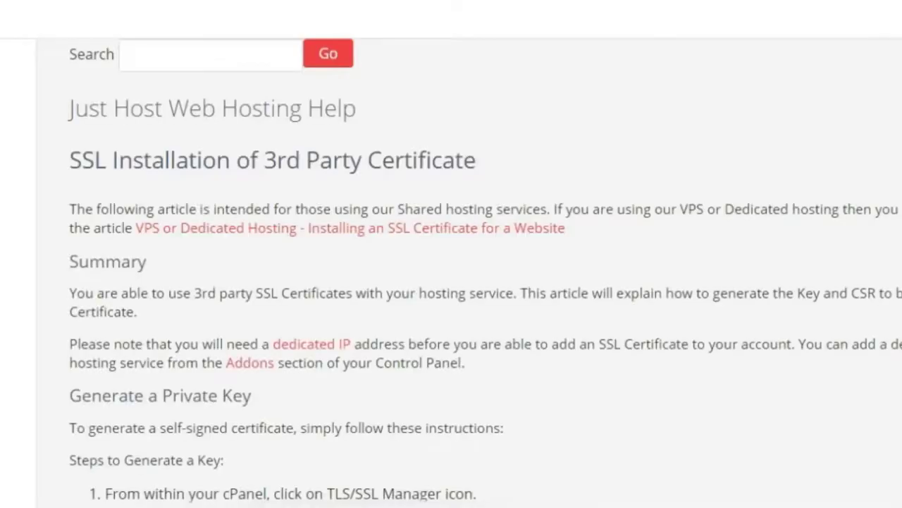
Scroll through the 'SSL Installation of 3rd Party Certificate' article to its CSR creation steps.
scroll(616, 152, "down", 2)
scroll(615, 151, "up", 2)
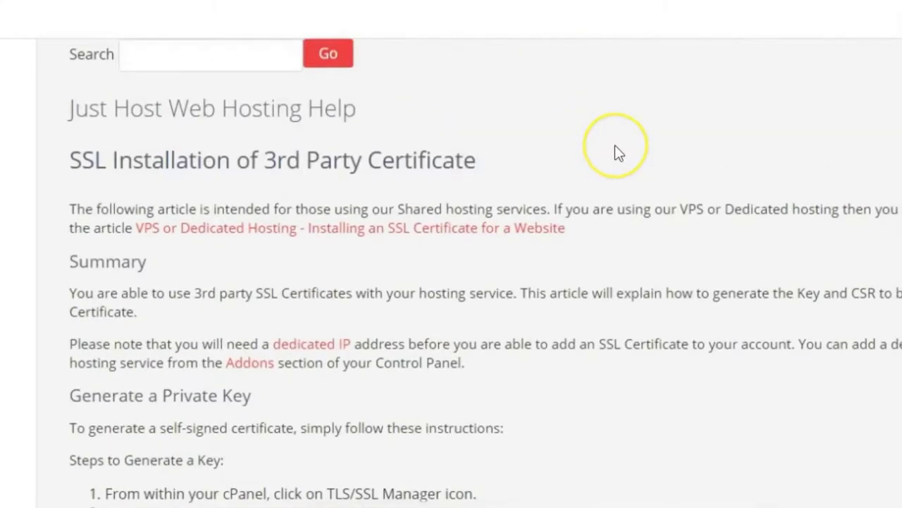
scroll(615, 151, "down", 1)
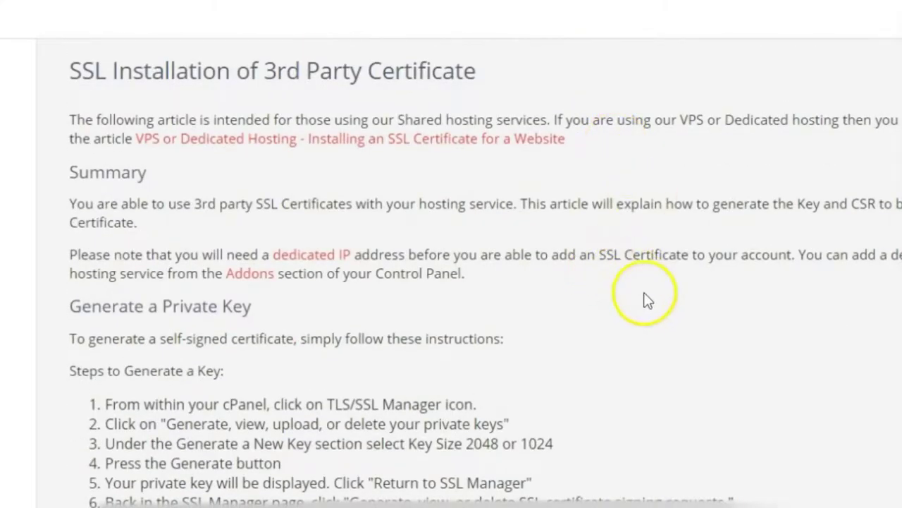
scroll(644, 296, "up", 1)
scroll(649, 312, "down", 2)
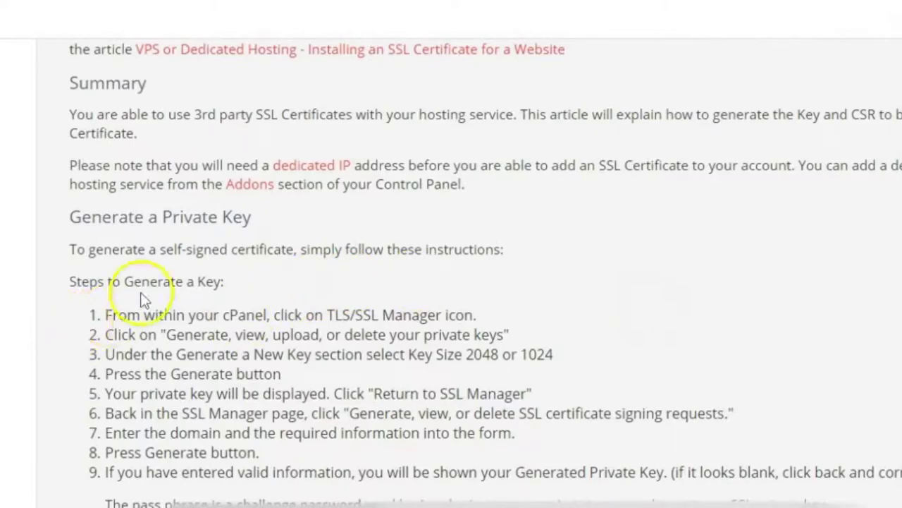
scroll(176, 233, "down", 5)
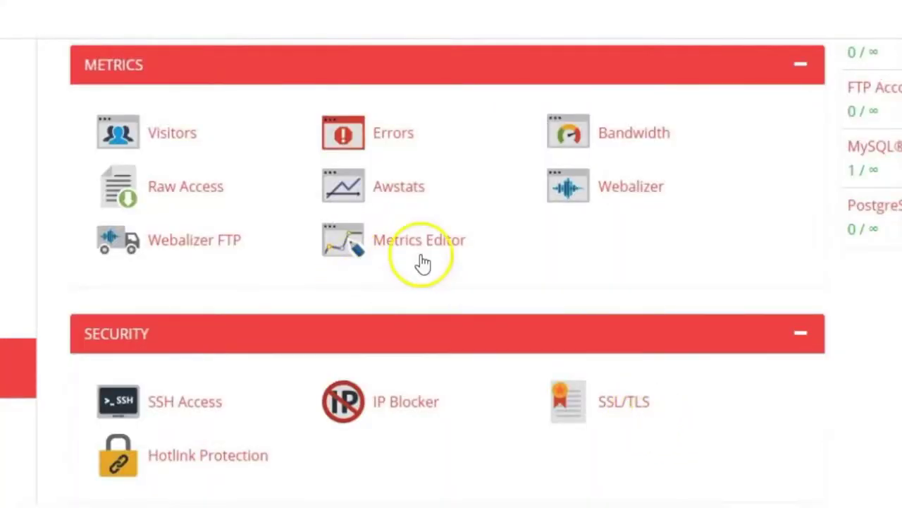
scroll(691, 244, "down", 2)
Open the SSL/TLS certificate manager from cPanel's Security section.
scroll(715, 292, "up", 4)
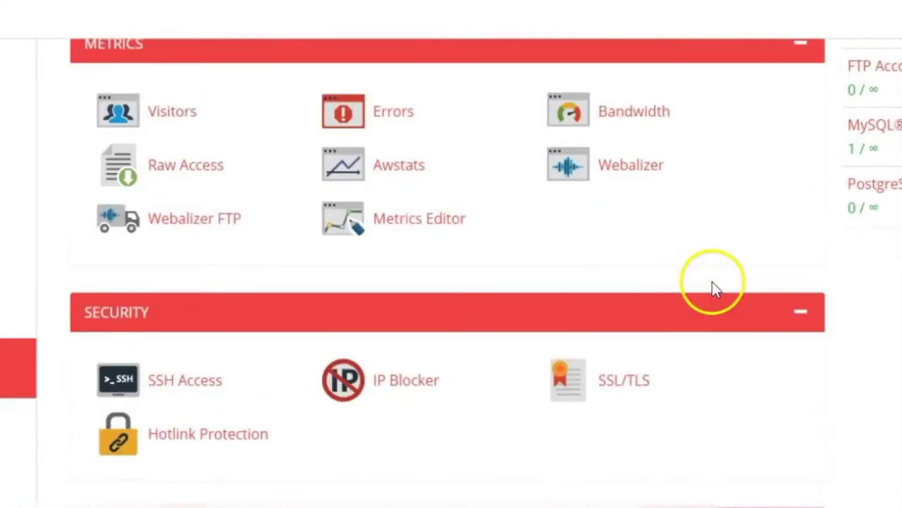
scroll(723, 306, "down", 2)
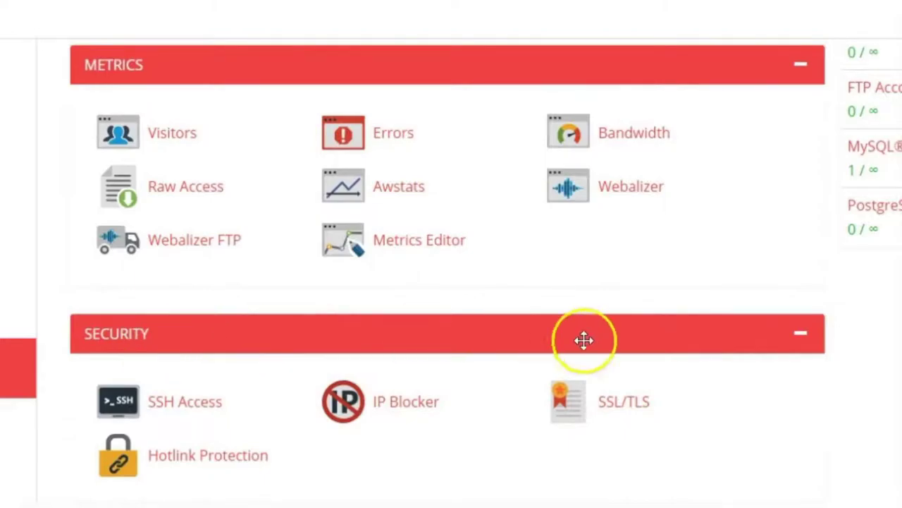
scroll(710, 348, "up", 5)
scroll(767, 398, "down", 10)
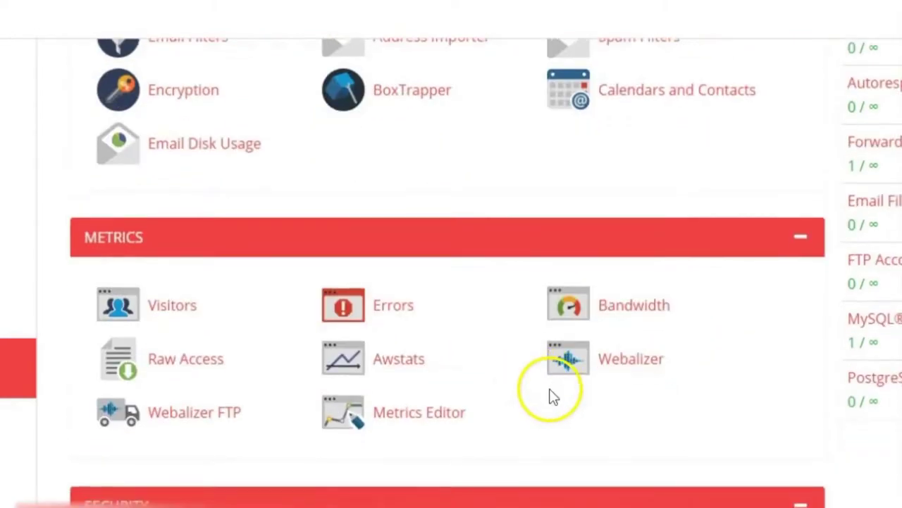
scroll(663, 386, "up", 3)
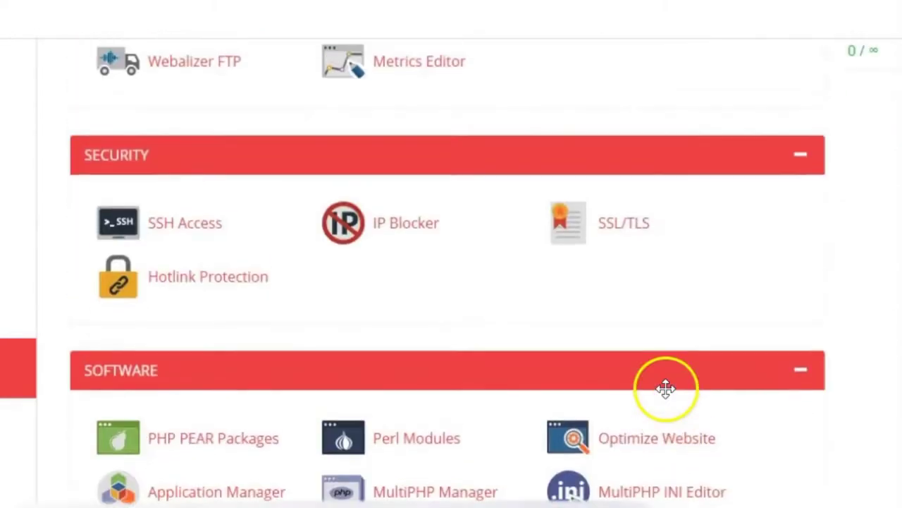
scroll(667, 382, "down", 2)
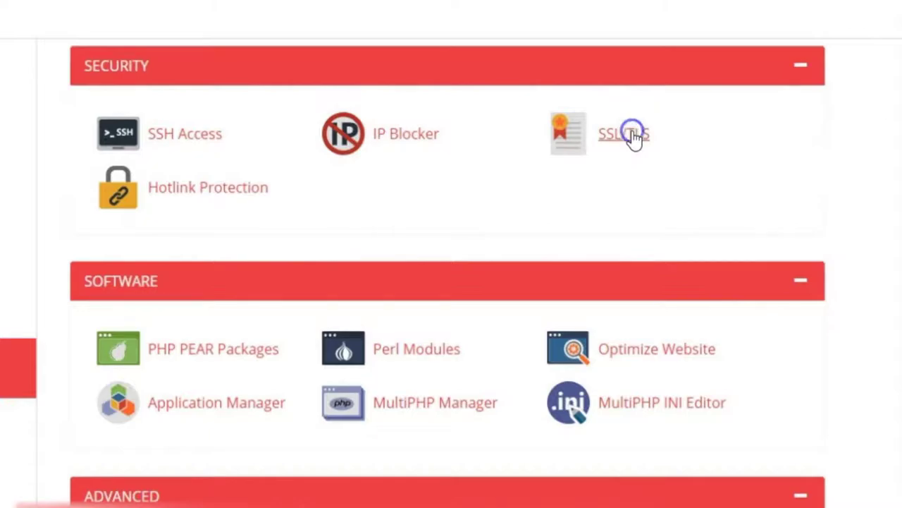
left_click(632, 136)
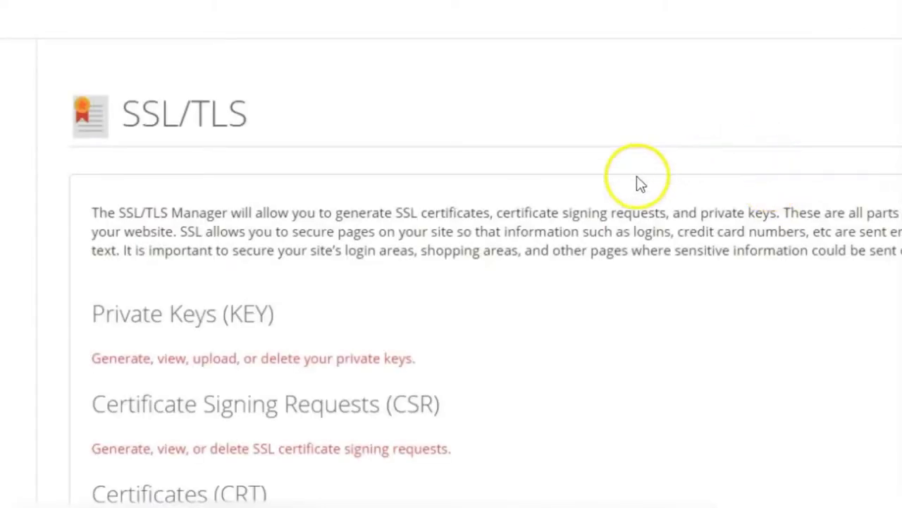
Go to generating certificate signing requests and list the available private keys.
scroll(843, 337, "down", 2)
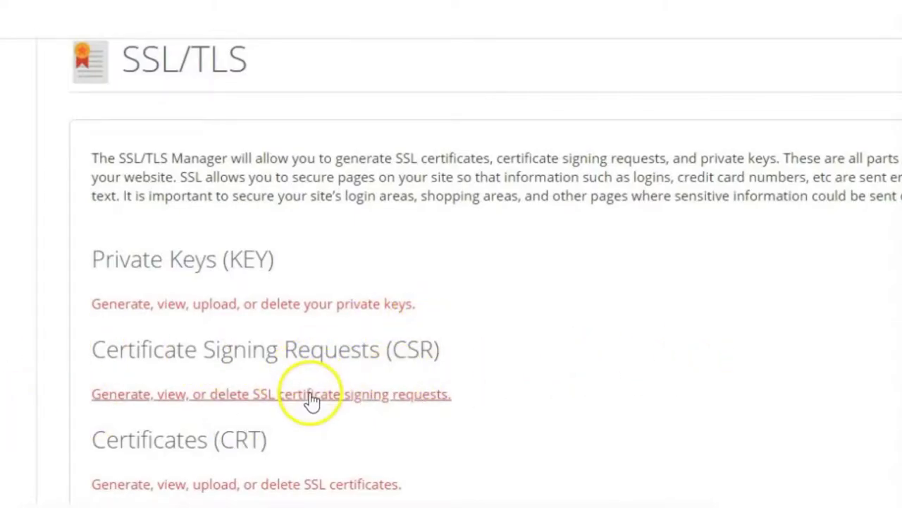
left_click(422, 399)
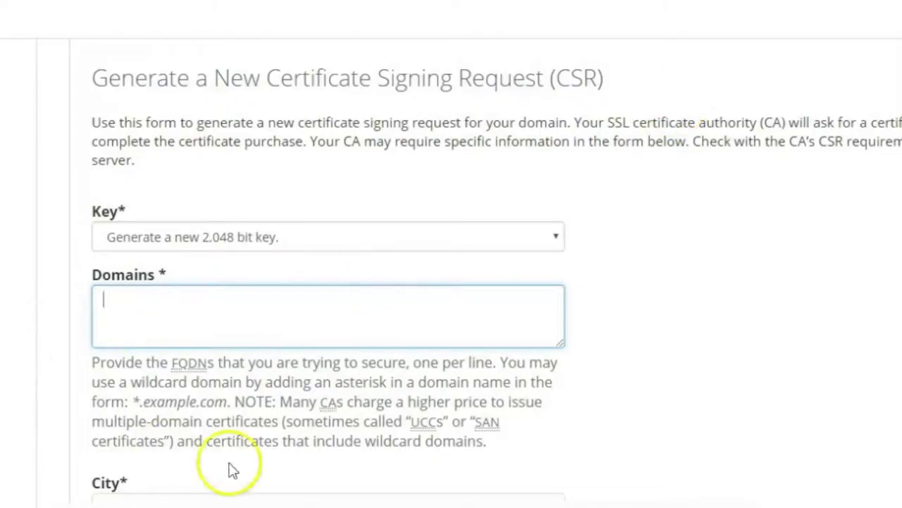
scroll(493, 264, "down", 2)
scroll(702, 347, "down", 4)
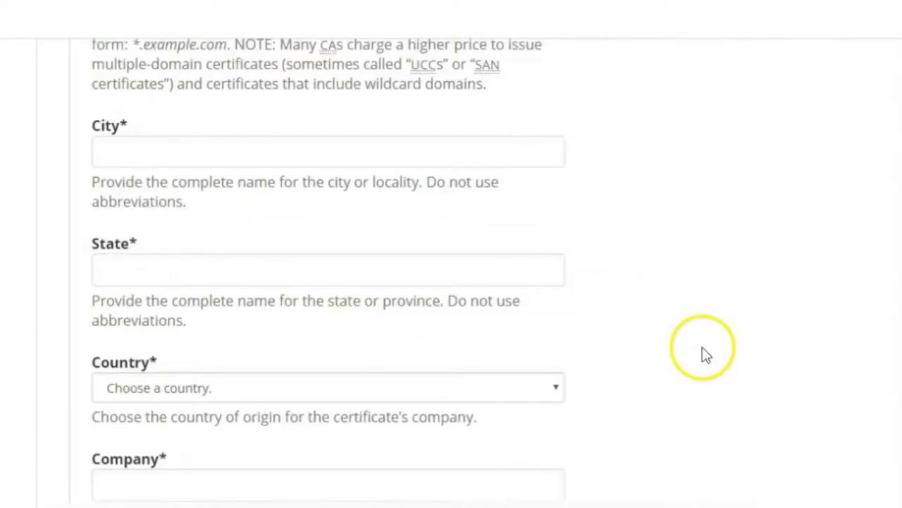
scroll(702, 347, "up", 4)
left_click(560, 145)
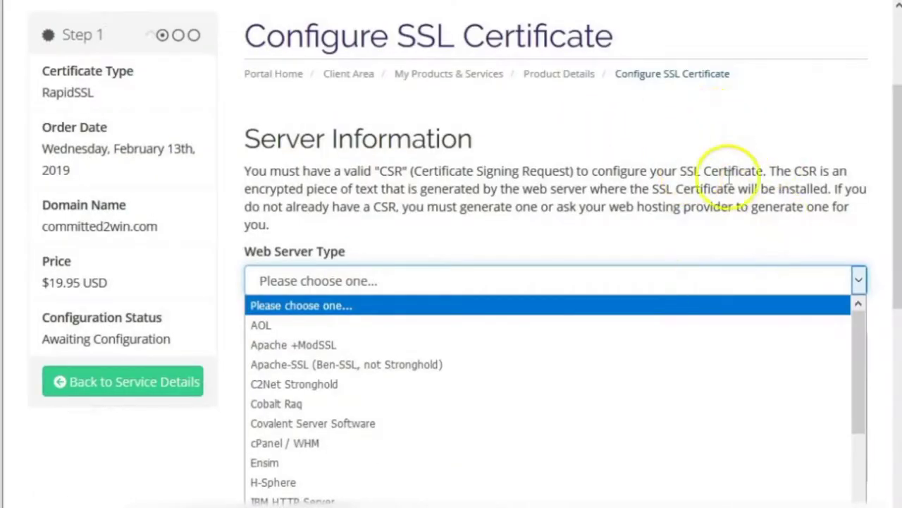
scroll(720, 299, "down", 1)
Choose cPanel / WHM as the web server type, then select the empty CSR text area.
scroll(719, 289, "down", 2)
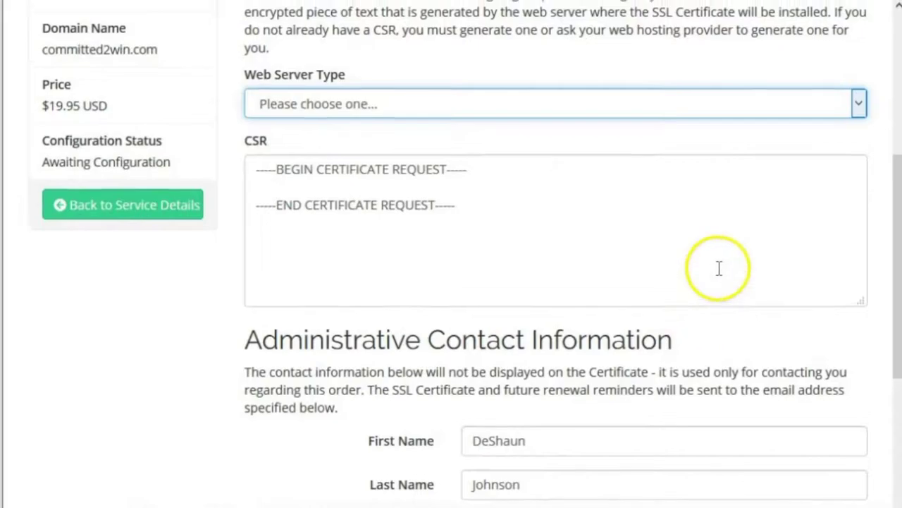
scroll(719, 267, "up", 1)
left_click(860, 191)
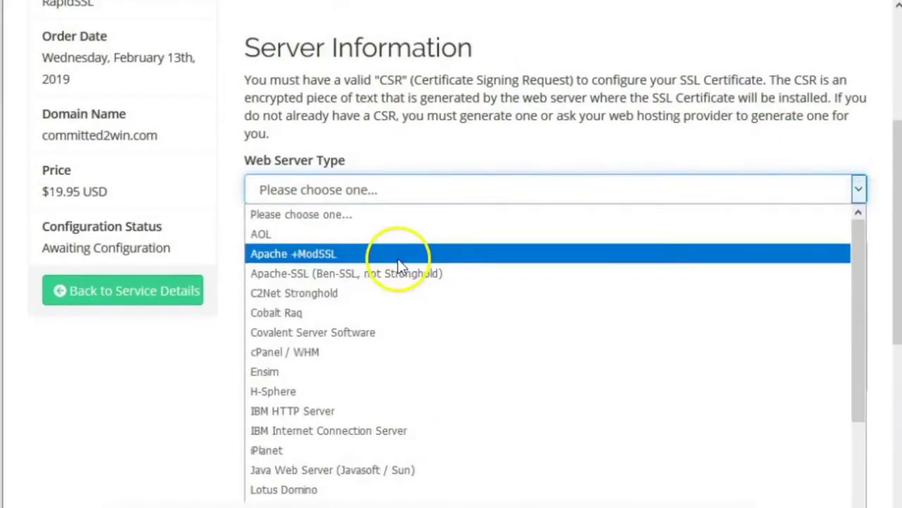
scroll(346, 317, "down", 2)
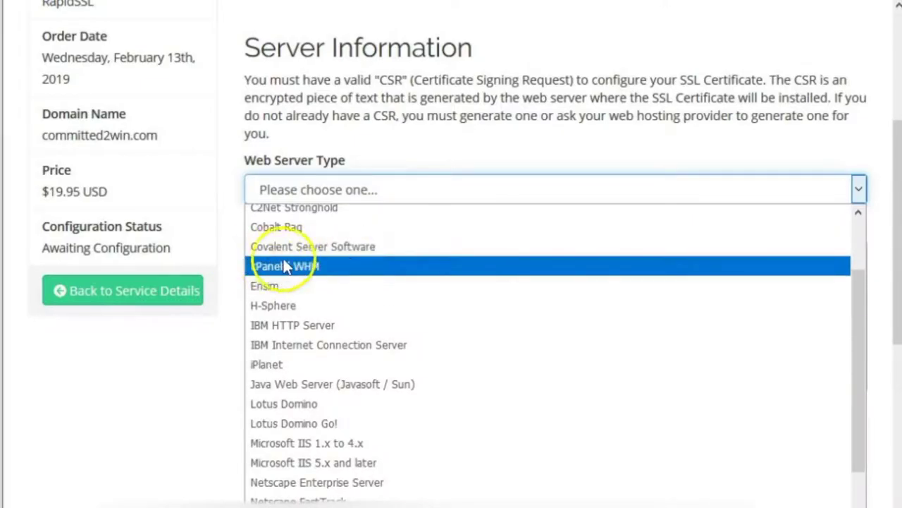
left_click(321, 270)
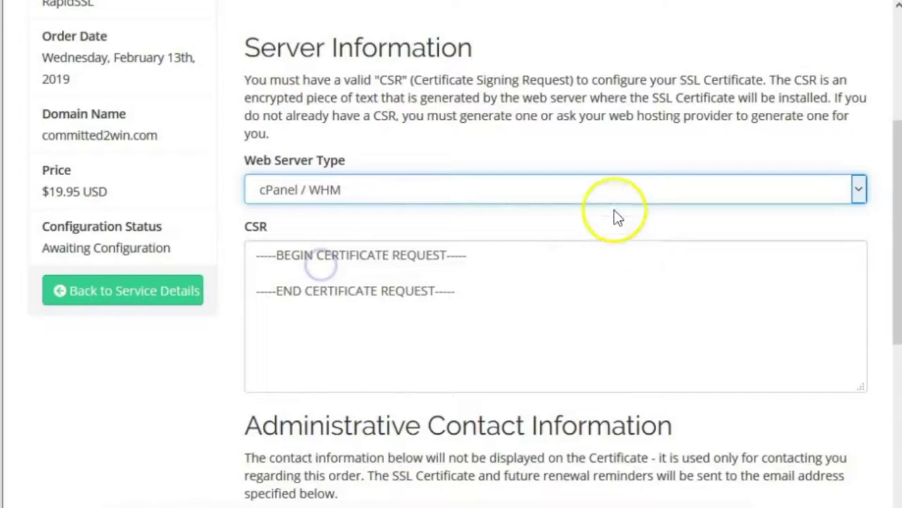
left_click(255, 268)
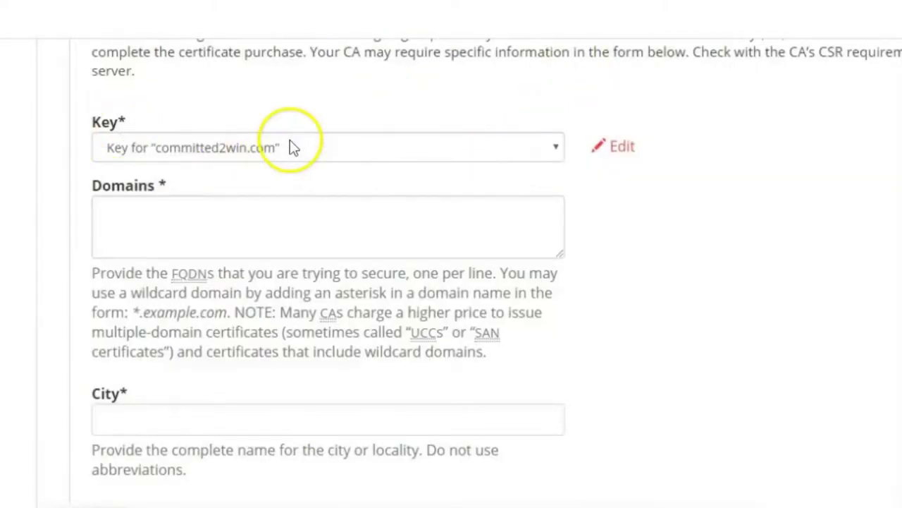
Switch the CSR key to 'Generate a new 2,048 bit key' and begin filling the Domains field.
left_click(346, 216)
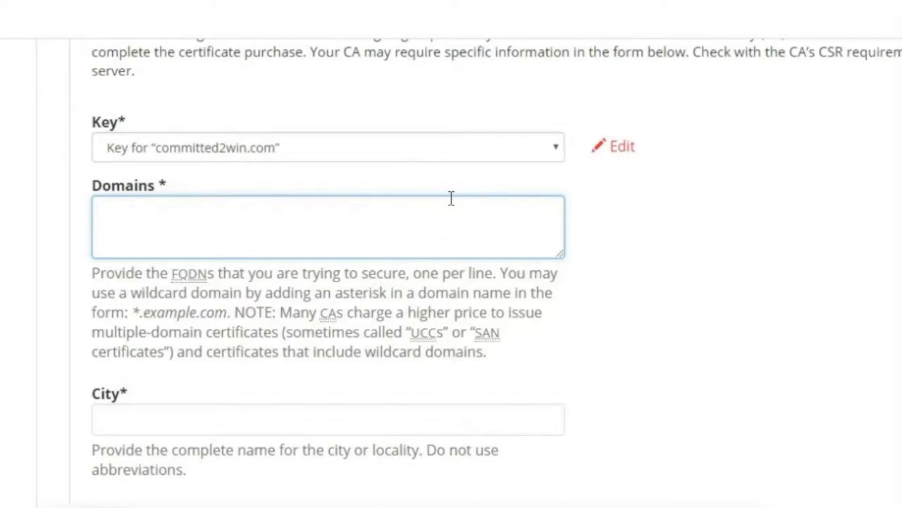
left_click(561, 148)
left_click(359, 169)
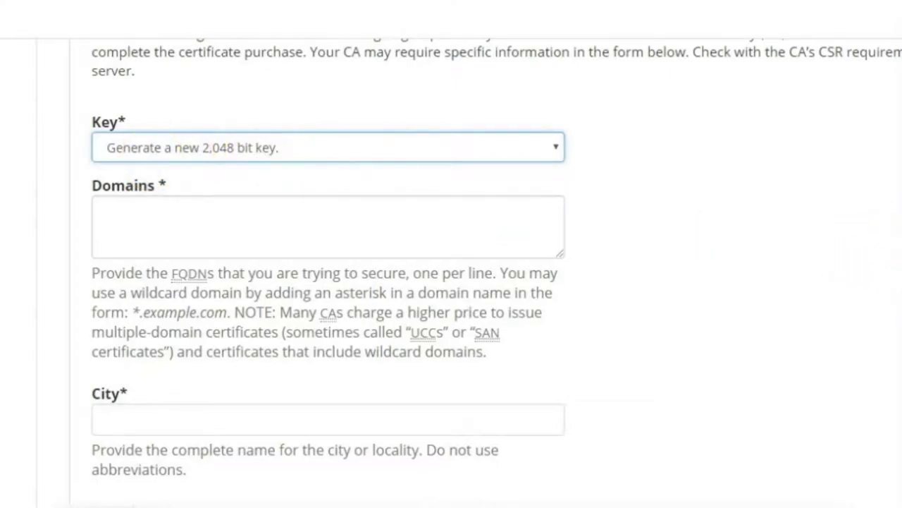
left_click(222, 217)
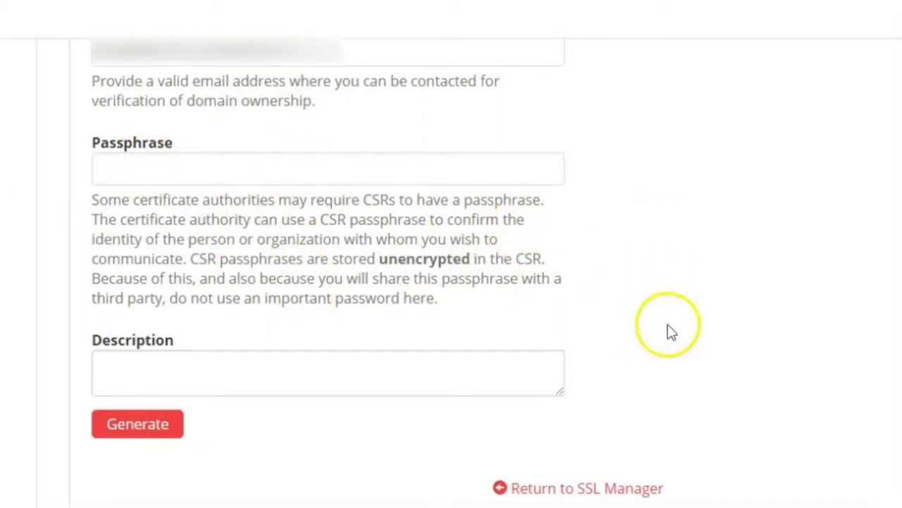
Describe the request as 'For the committed 2 win website' and generate the CSR for committed2win.com.
scroll(432, 291, "up", 2)
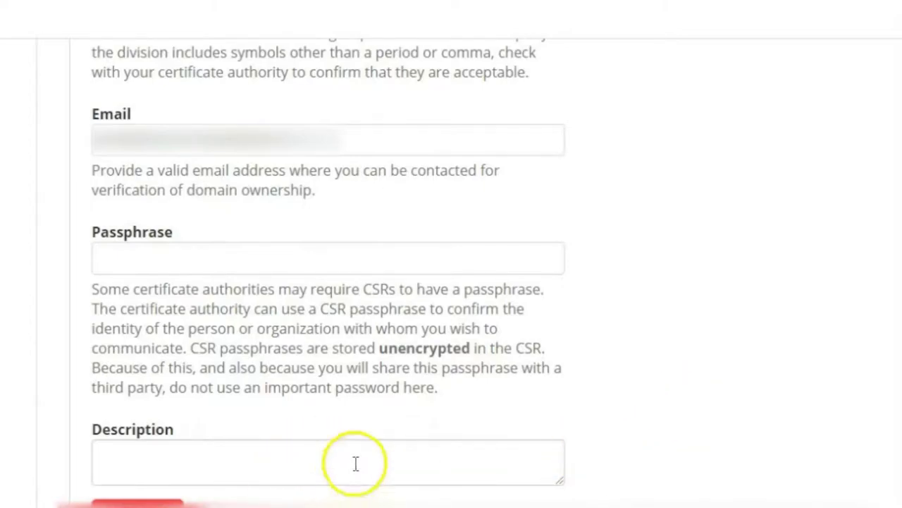
scroll(534, 397, "down", 1)
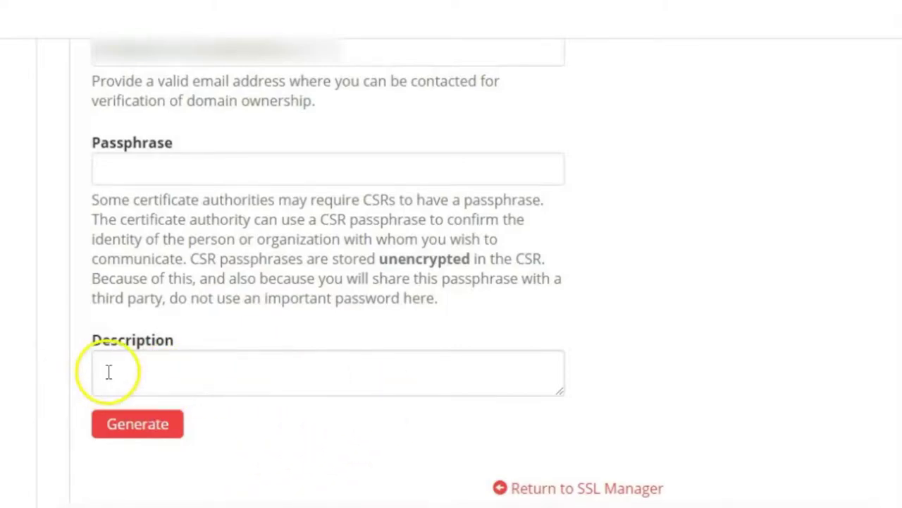
left_click(173, 366)
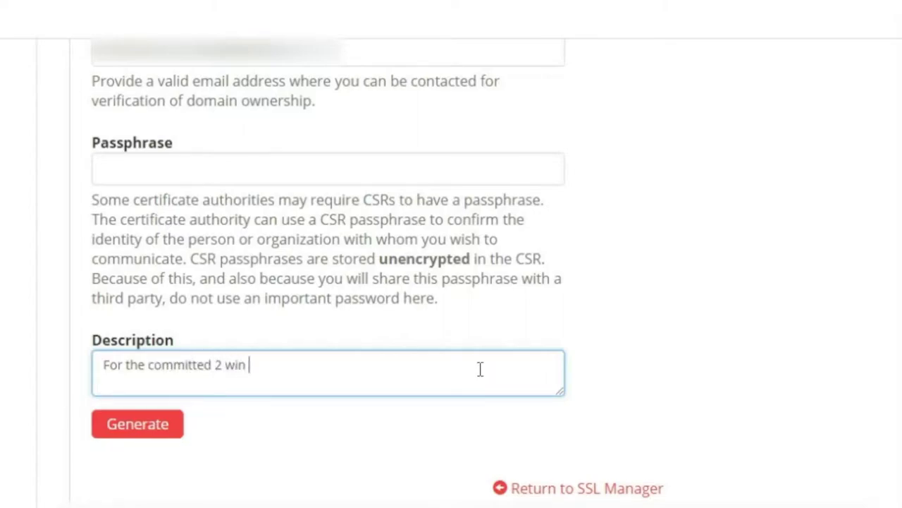
left_click(570, 357)
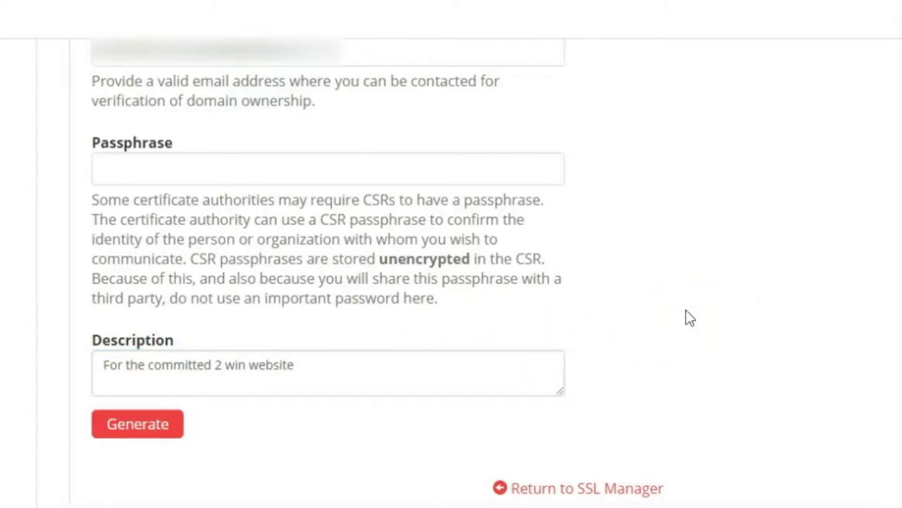
left_click(143, 431)
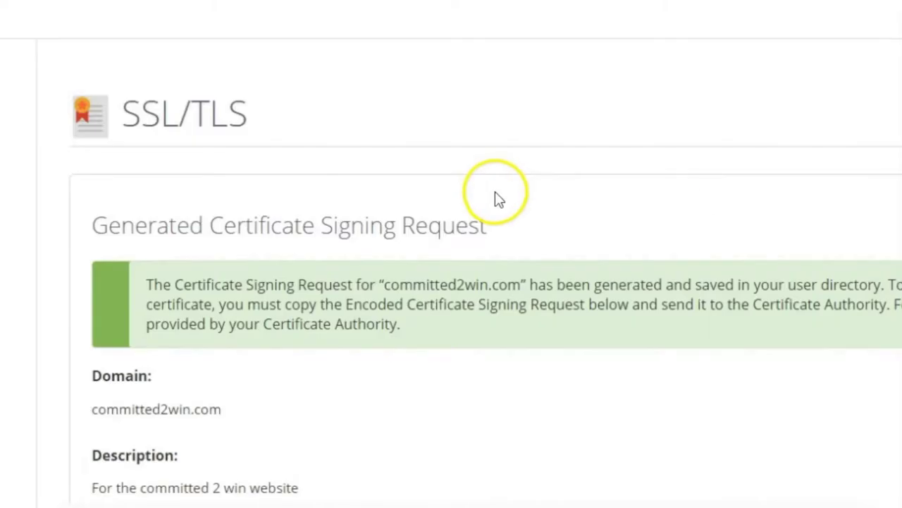
Scroll down to the Encoded Certificate Signing Request text block in cPanel.
scroll(611, 239, "down", 4)
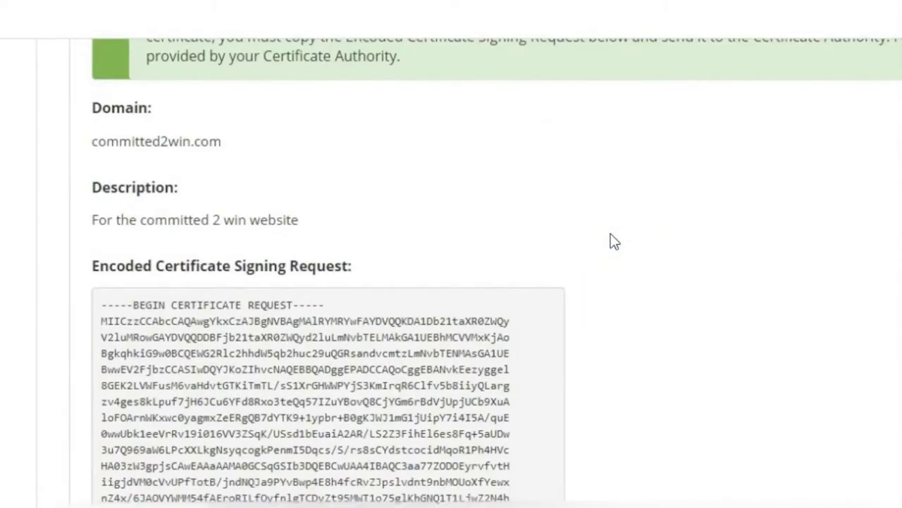
scroll(611, 239, "down", 5)
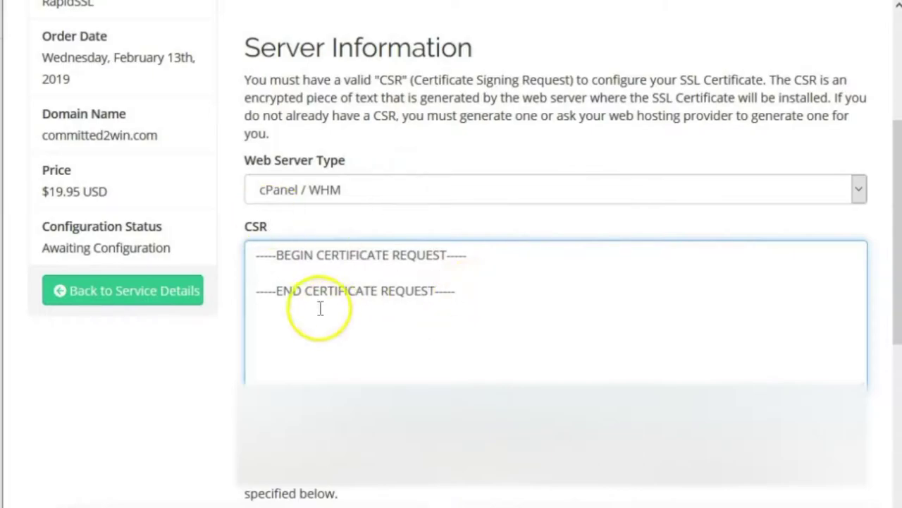
Paste the encoded CSR from cPanel into WPLook Hosting's CSR box between the BEGIN and END lines.
left_click(264, 267)
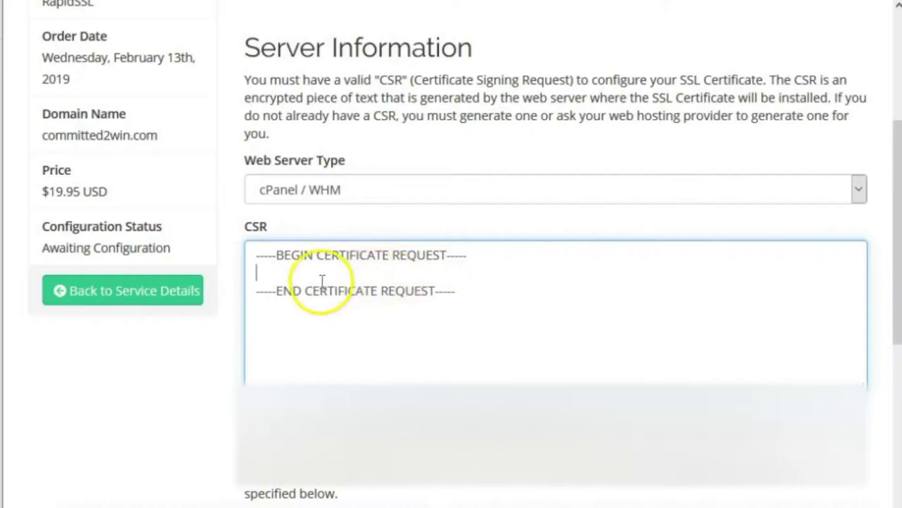
left_click(258, 273)
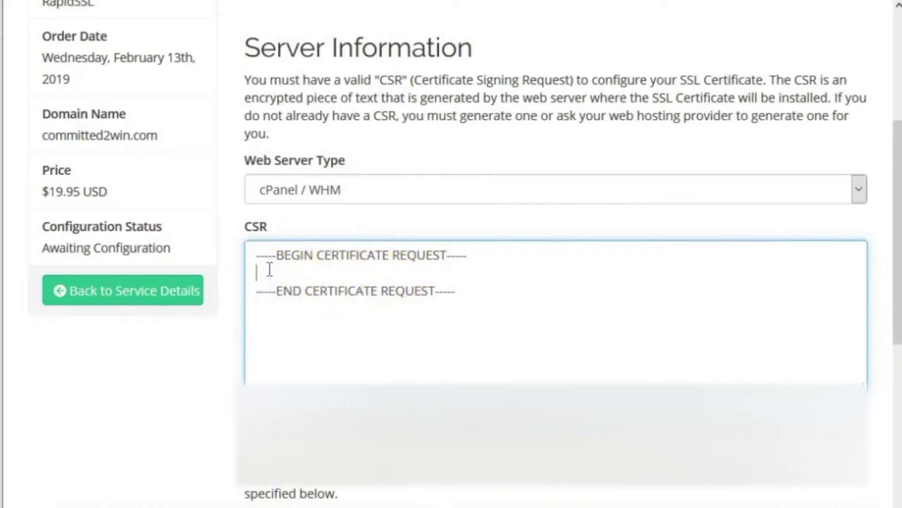
key("ctrl+v")
scroll(269, 270, "up", 5)
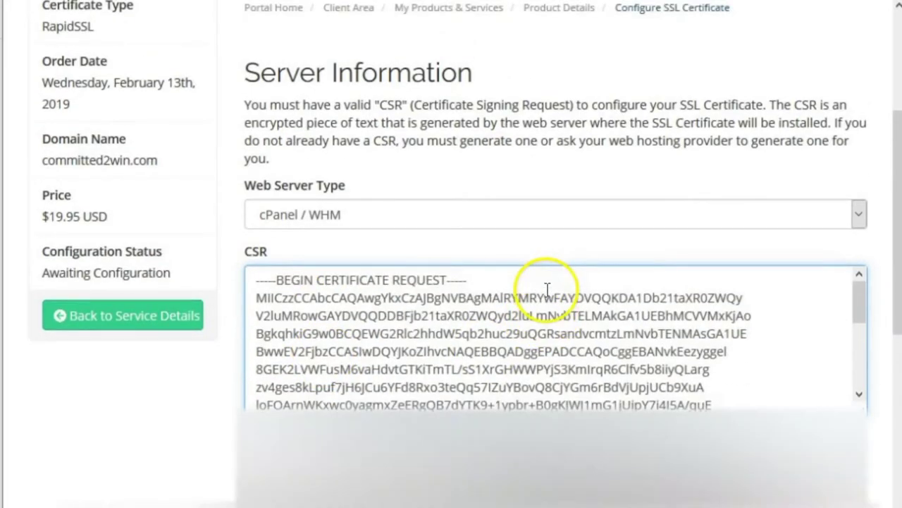
scroll(800, 336, "down", 2)
scroll(844, 188, "down", 5)
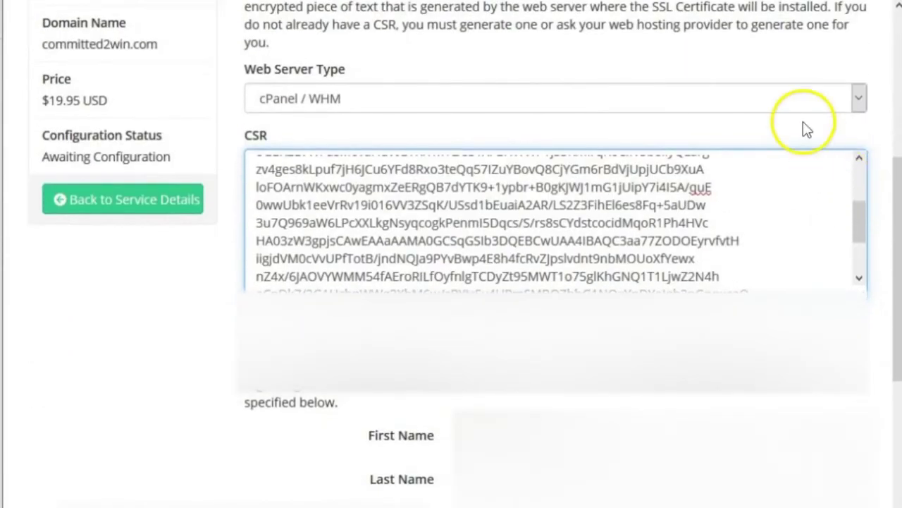
scroll(704, 211, "down", 3)
scroll(409, 218, "up", 1)
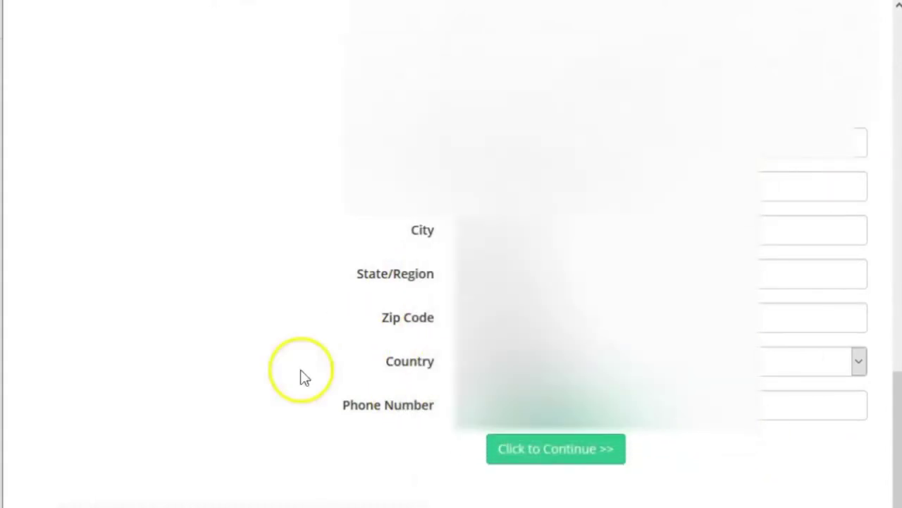
scroll(429, 413, "up", 5)
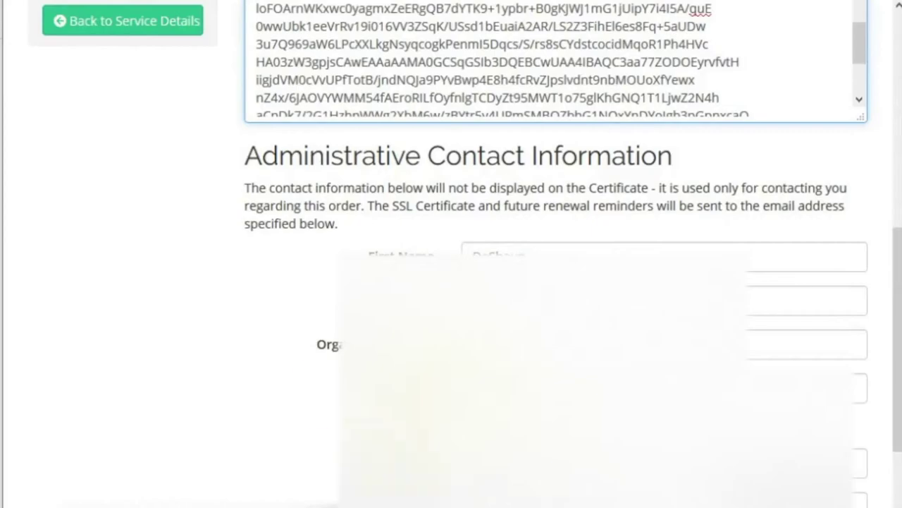
scroll(317, 394, "down", 5)
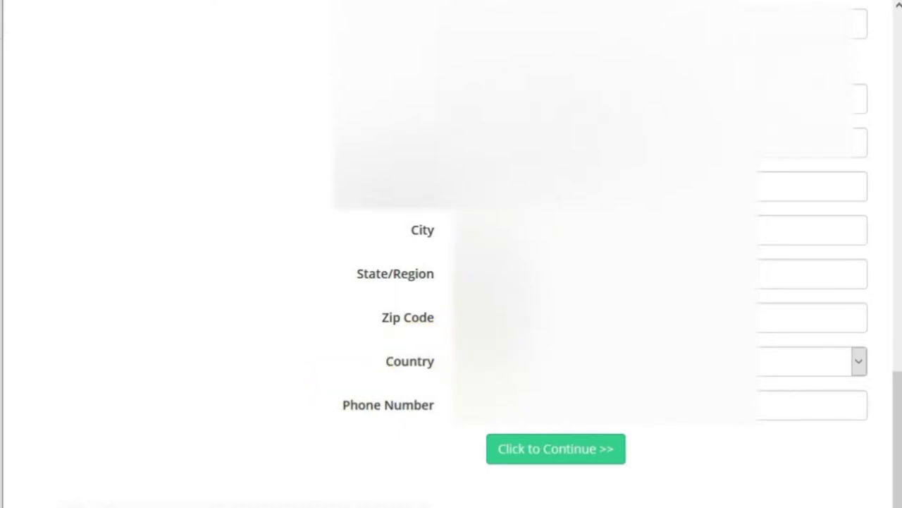
scroll(566, 195, "up", 6)
scroll(516, 217, "down", 3)
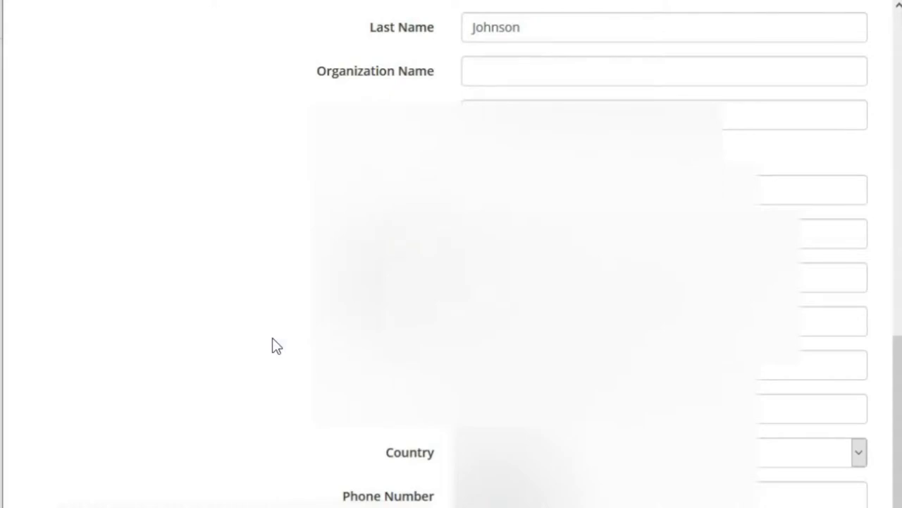
scroll(261, 324, "down", 2)
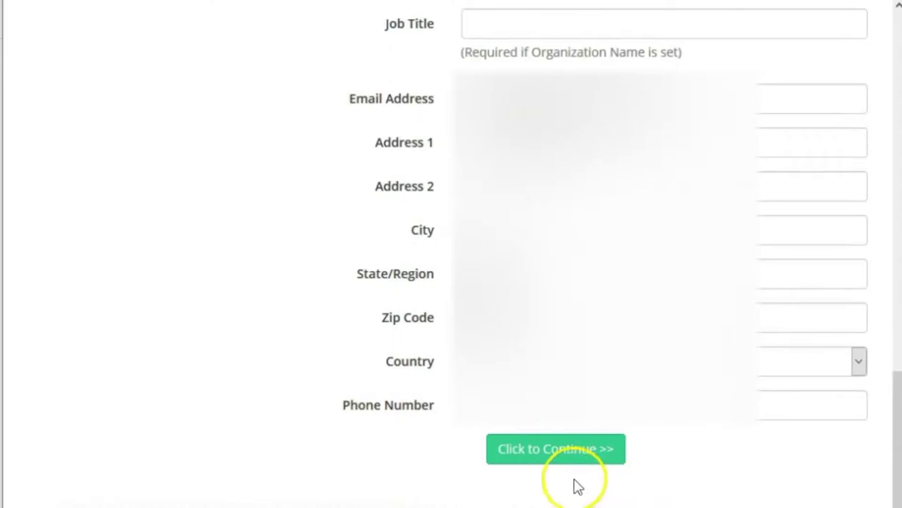
left_click(564, 457)
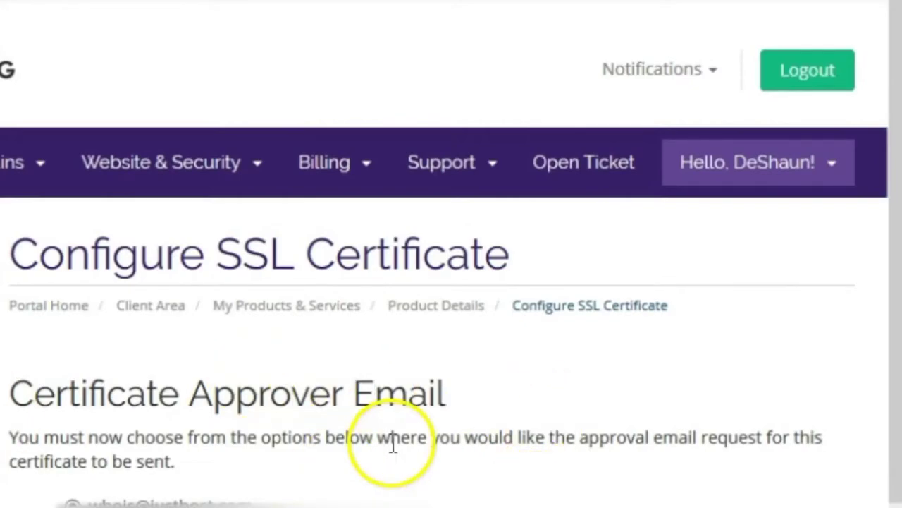
Continue to the Certificate Approver Email page and keep the host's whois address as approver.
scroll(341, 395, "down", 3)
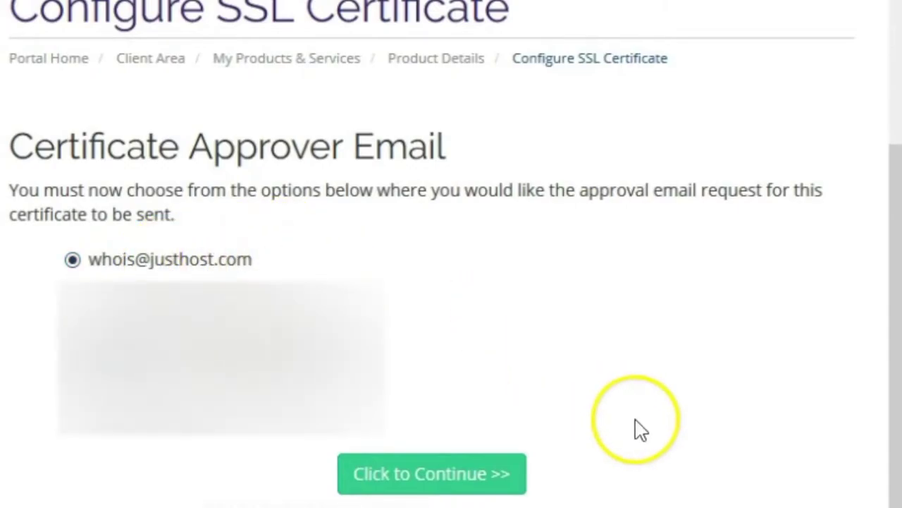
scroll(635, 427, "up", 2)
scroll(638, 428, "down", 1)
scroll(638, 429, "down", 1)
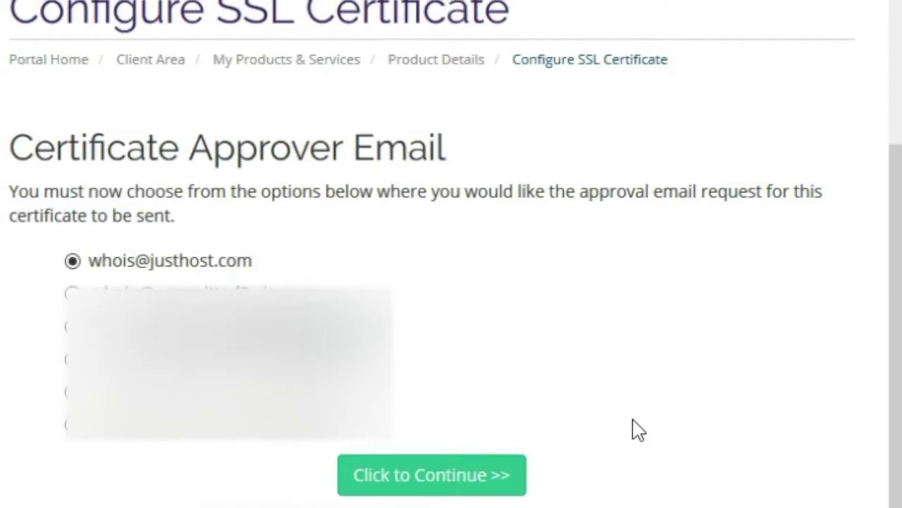
scroll(635, 429, "up", 2)
left_click(644, 485)
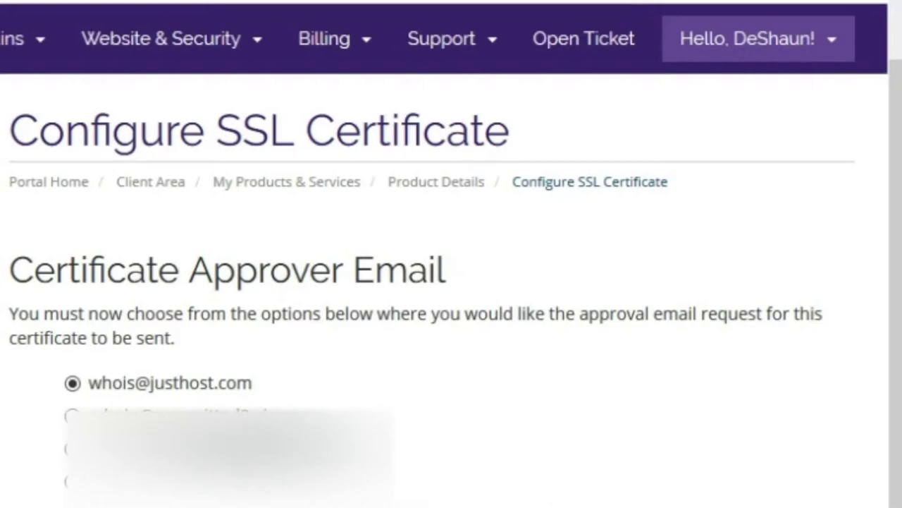
left_click(119, 392)
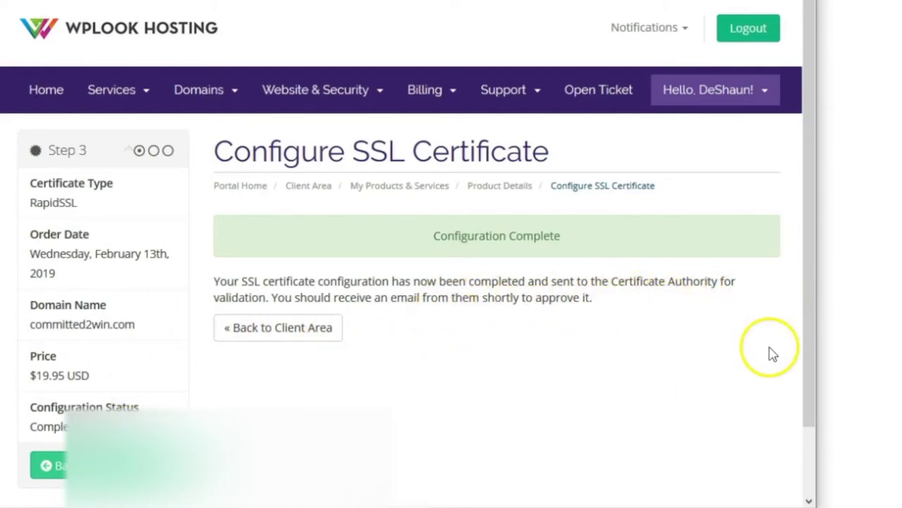
Return from Configuration Complete to the RapidSSL certificate's Manage Product page.
left_click(278, 331)
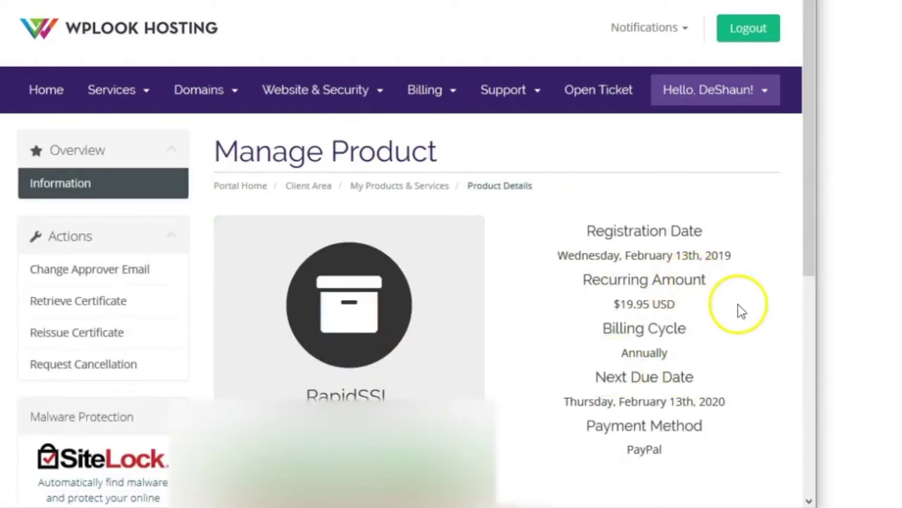
scroll(790, 394, "down", 3)
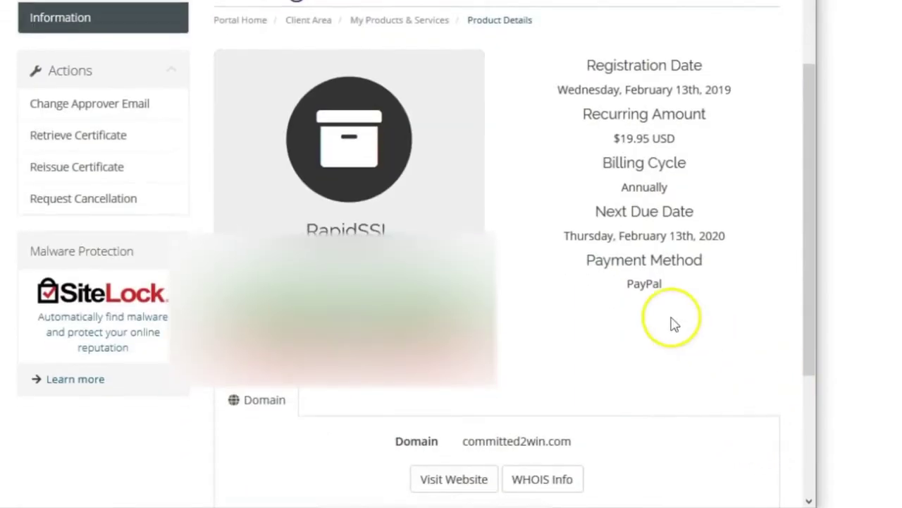
scroll(761, 332, "up", 3)
scroll(659, 355, "down", 6)
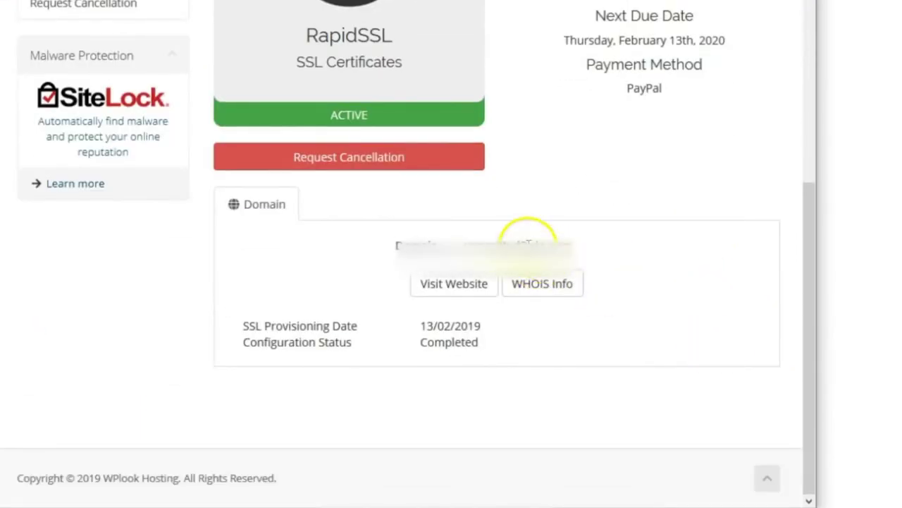
scroll(719, 316, "up", 5)
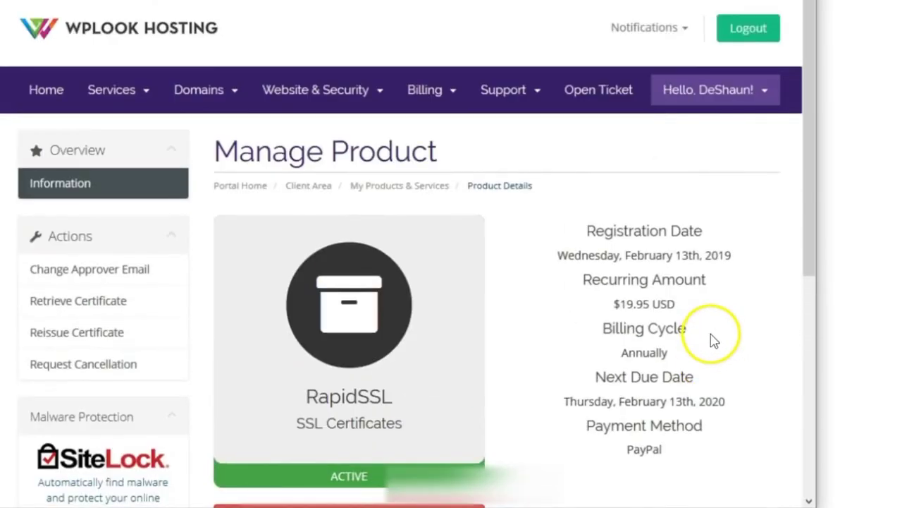
scroll(716, 339, "down", 5)
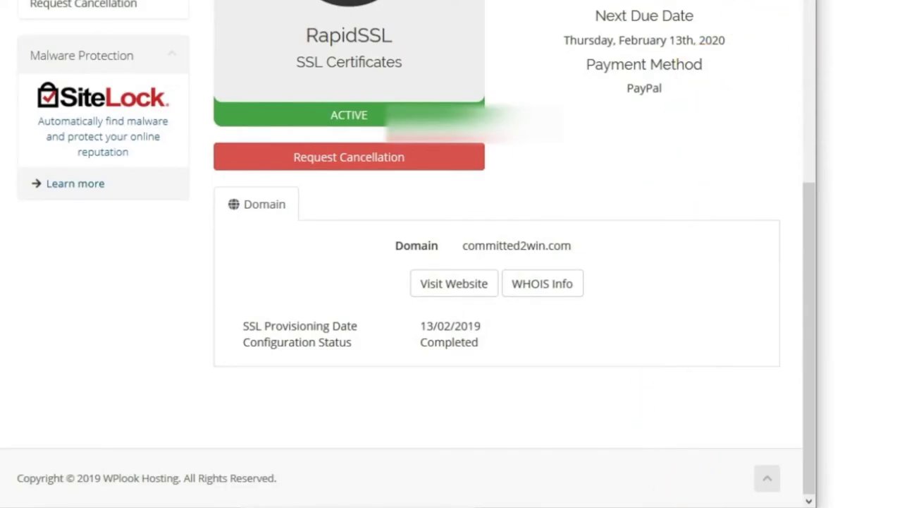
mouse_move(431, 506)
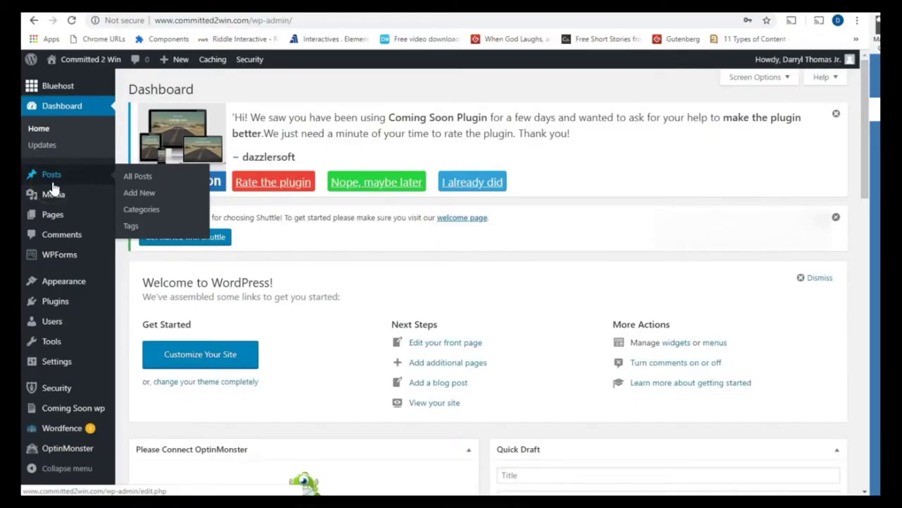
Open the Permalinks page under Settings in the WordPress admin and look over its options.
left_click(58, 184)
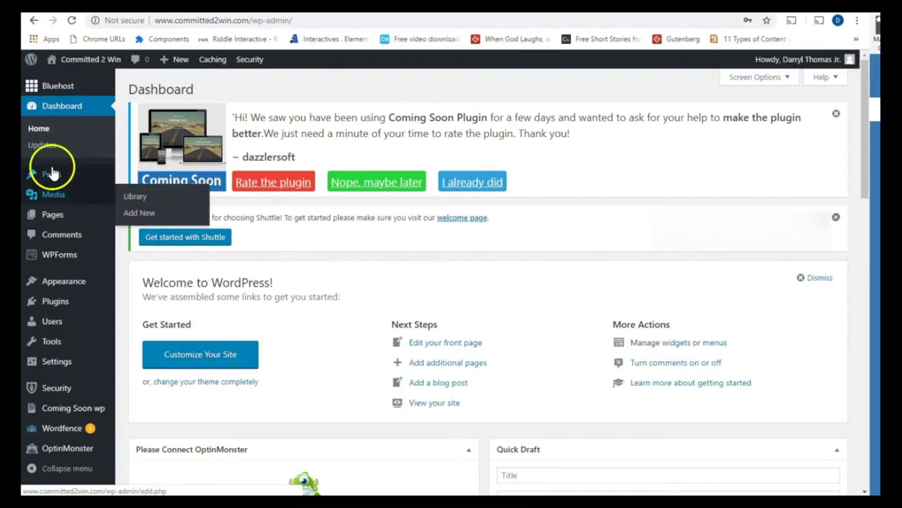
scroll(76, 309, "down", 2)
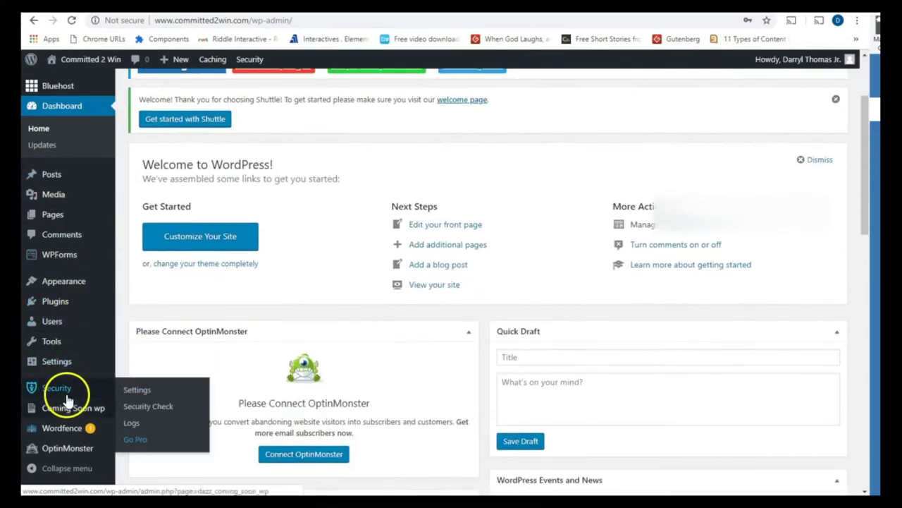
mouse_move(64, 358)
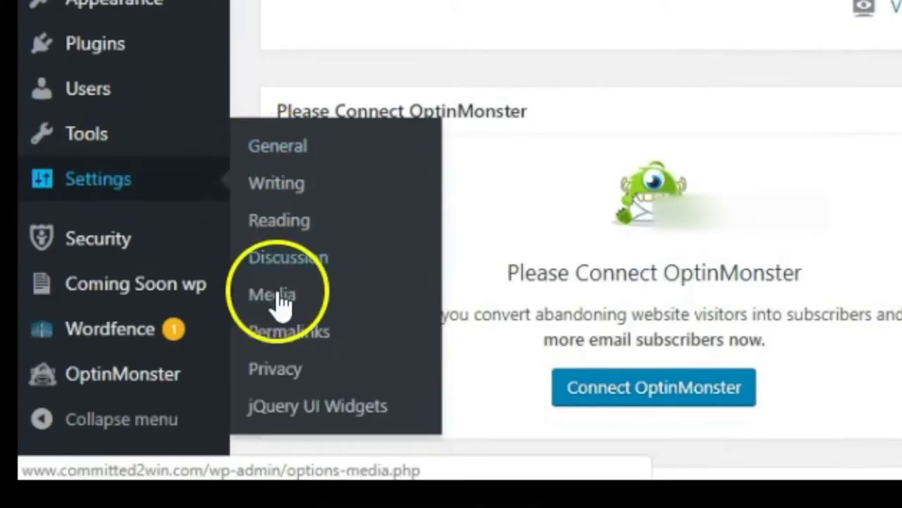
left_click(316, 335)
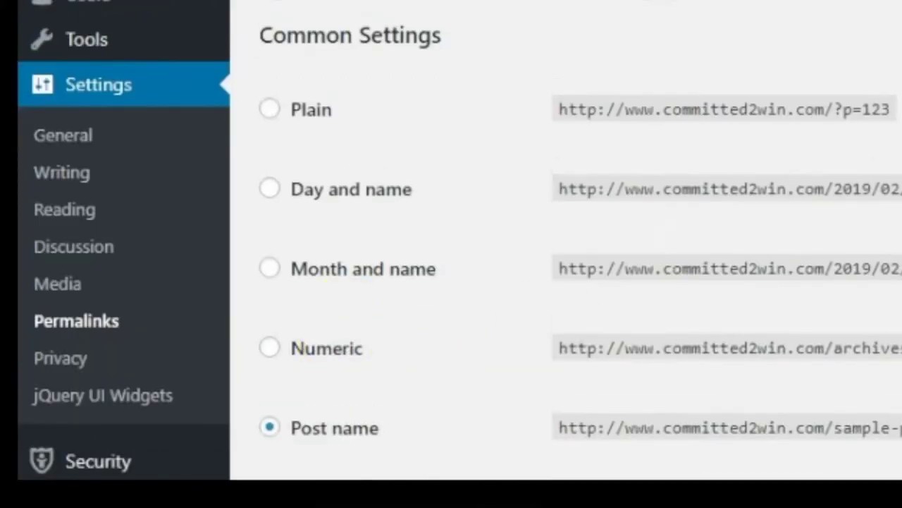
scroll(564, 240, "down", 10)
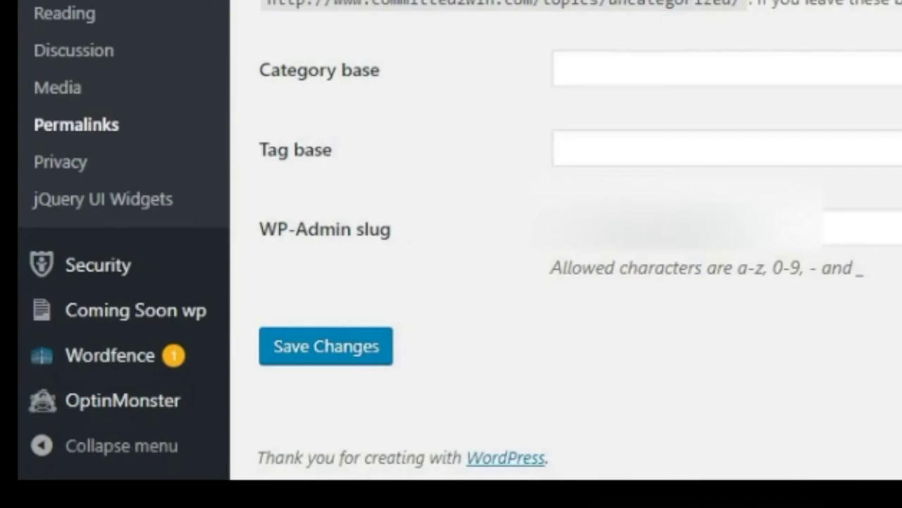
scroll(306, 395, "up", 8)
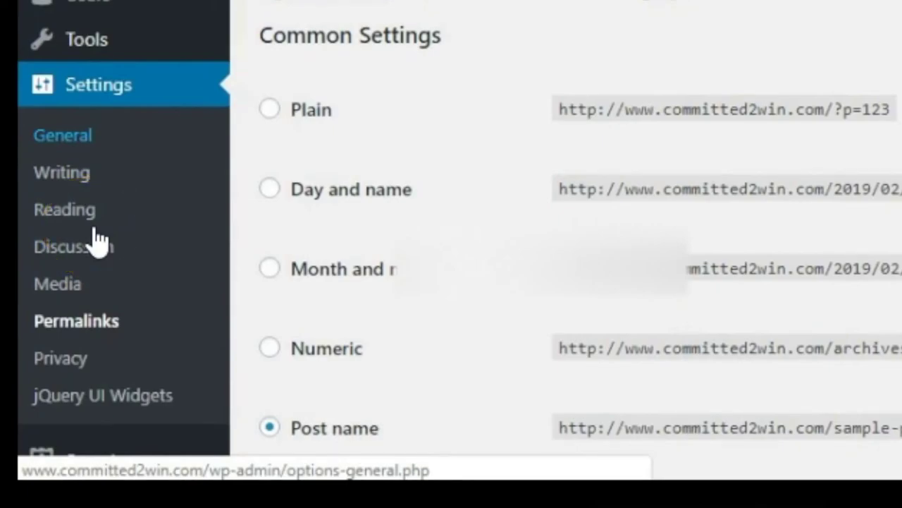
In General settings, change the WordPress Address and Site Address from http to https.
left_click(74, 137)
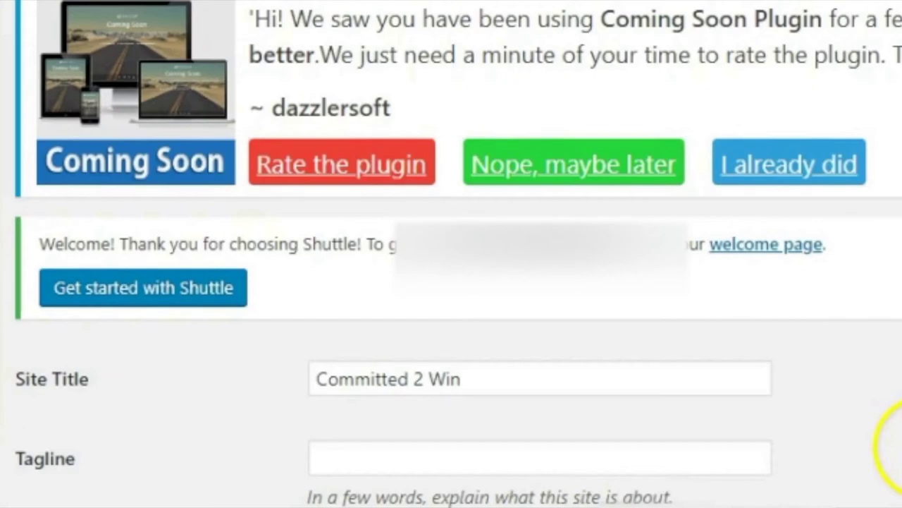
scroll(882, 458, "down", 5)
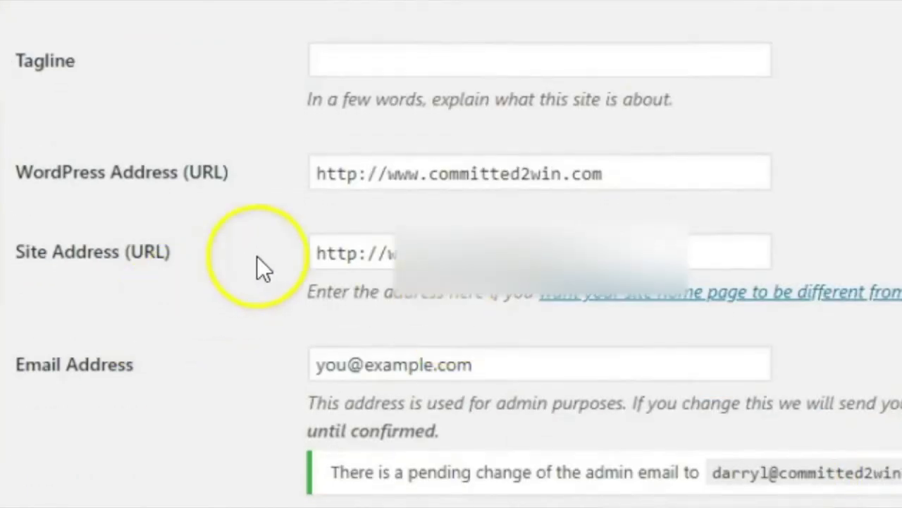
left_click(355, 173)
type("s")
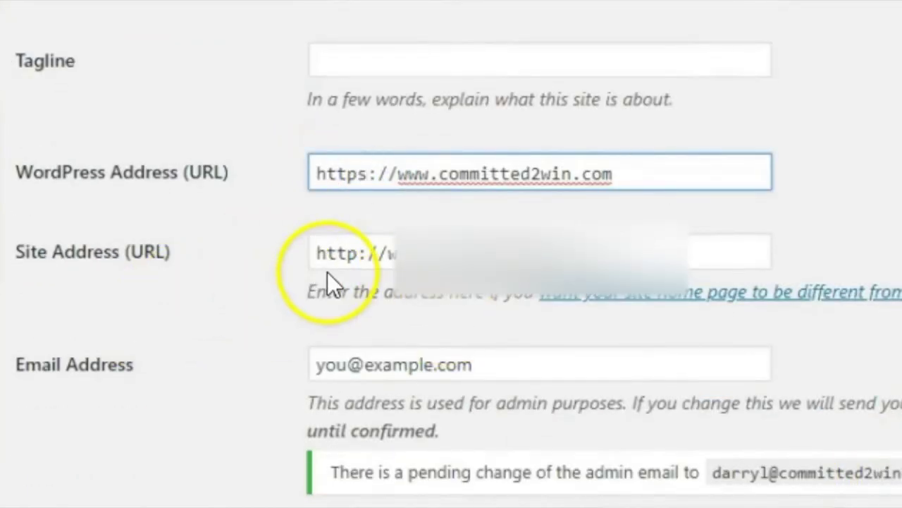
left_click(355, 254)
type("s")
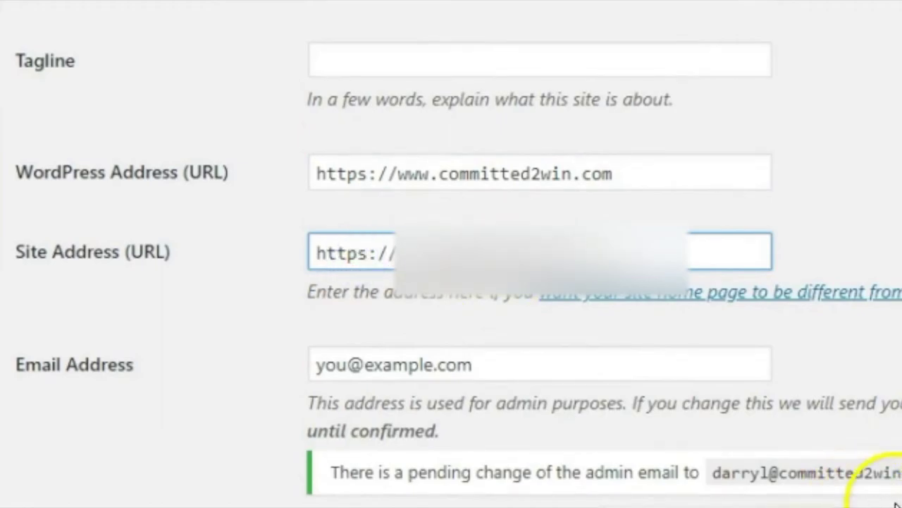
scroll(451, 282, "down", 2)
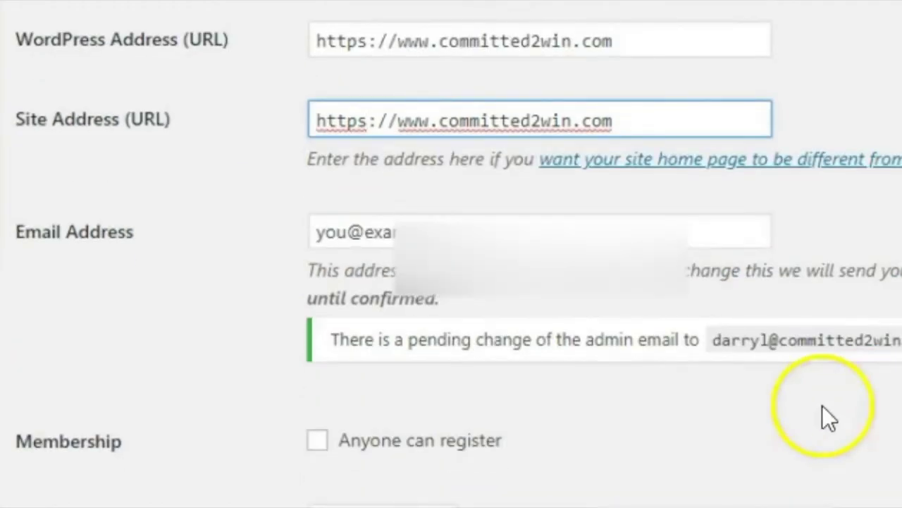
scroll(647, 432, "down", 3)
scroll(647, 431, "up", 7)
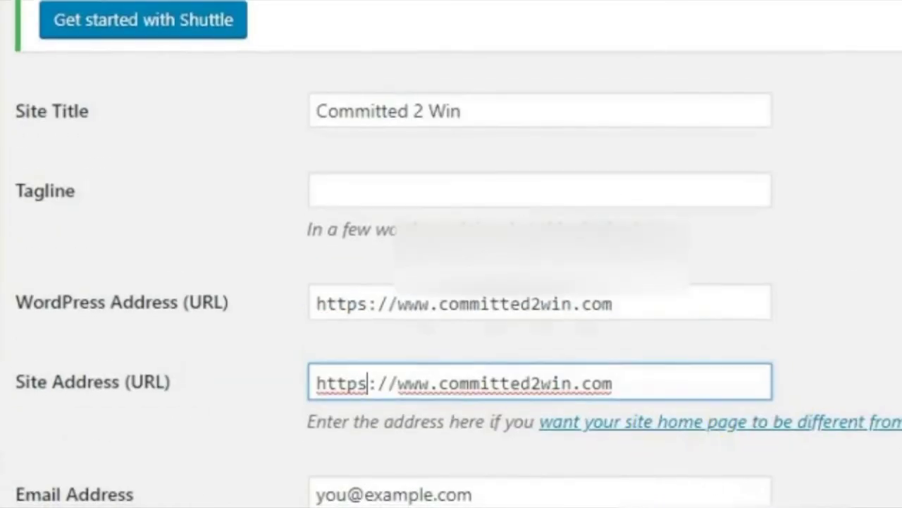
scroll(368, 386, "down", 4)
scroll(367, 121, "down", 15)
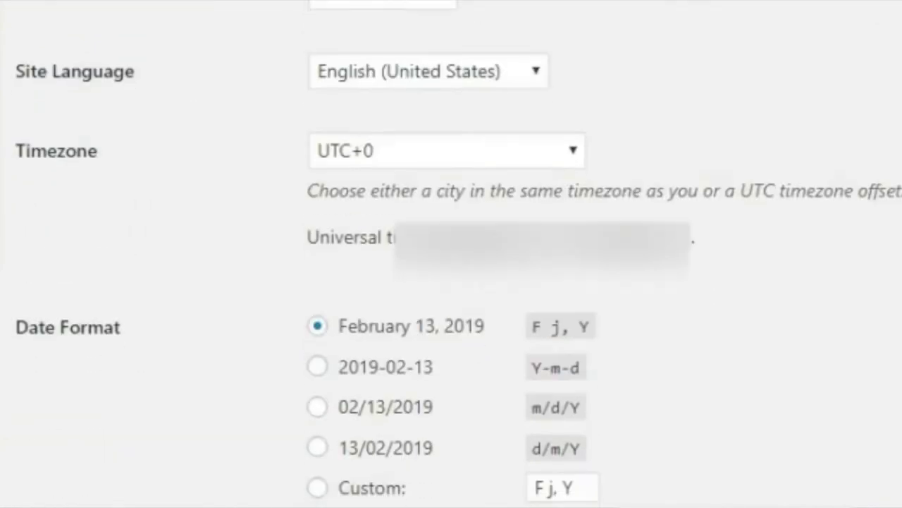
scroll(451, 253, "down", 4)
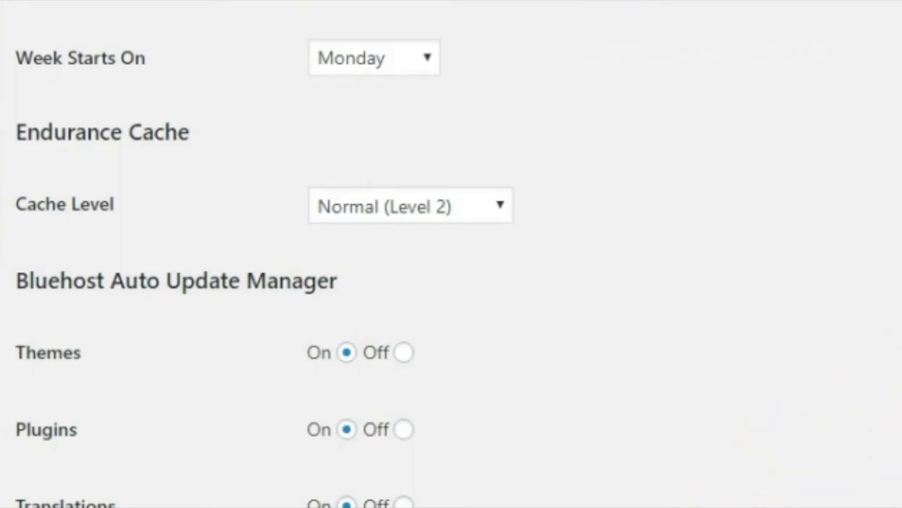
scroll(233, 387, "down", 5)
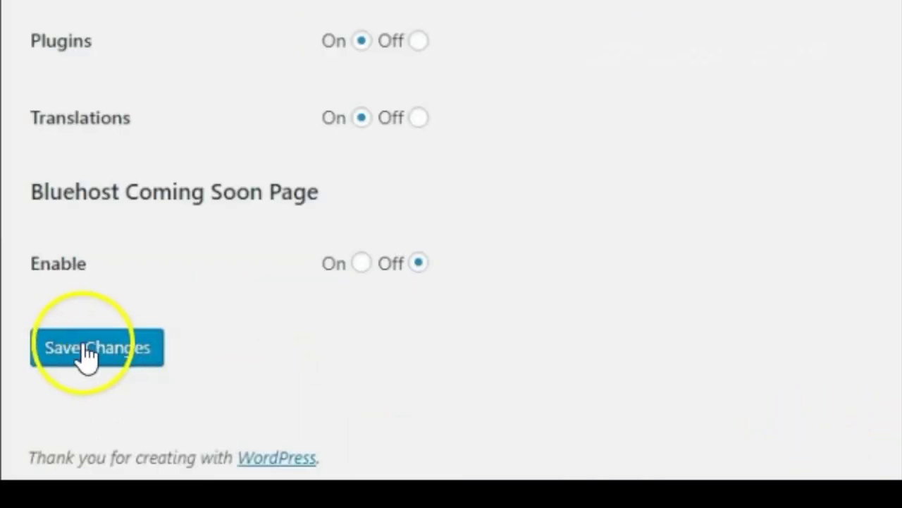
left_click(111, 358)
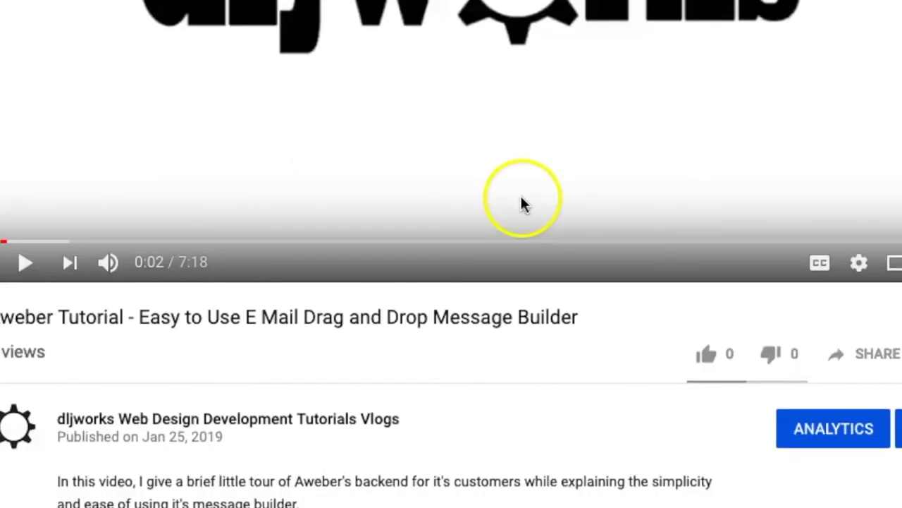
Expand the Aweber tutorial video's description and follow the dljworks personal website link.
scroll(522, 204, "down", 3)
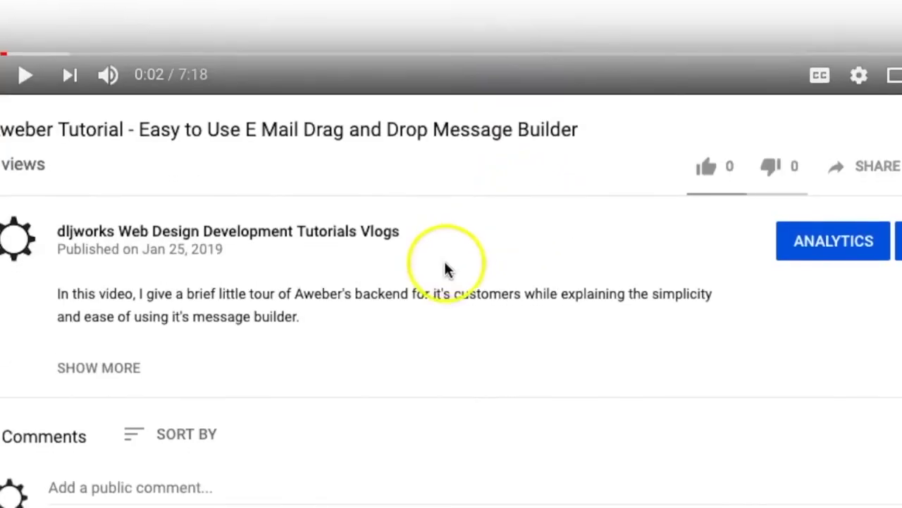
scroll(446, 268, "down", 1)
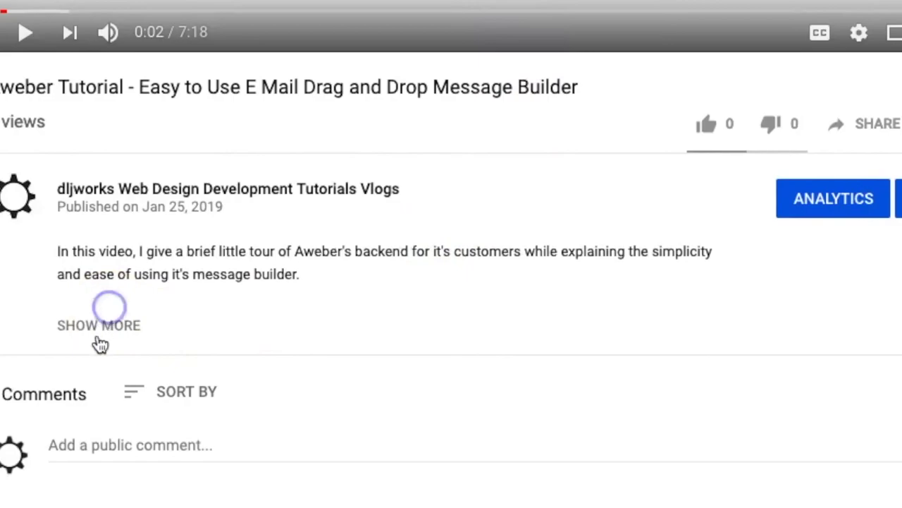
left_click(103, 326)
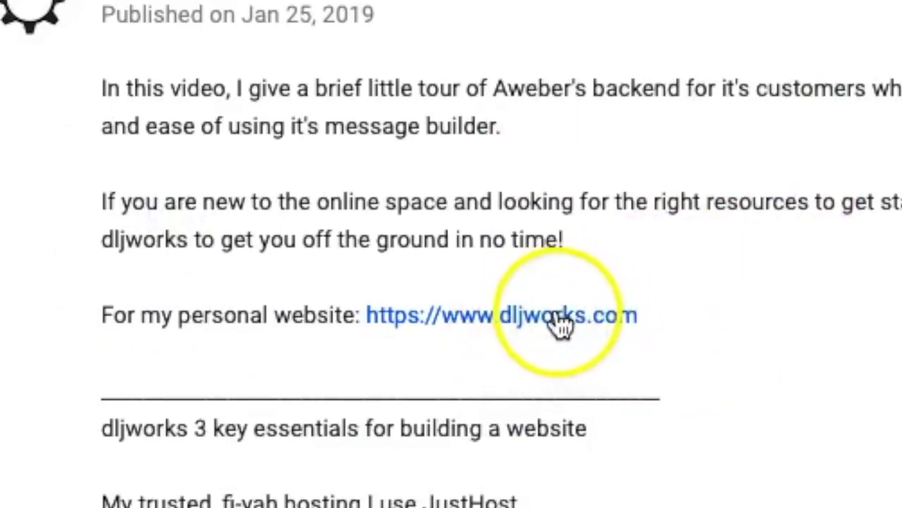
left_click(559, 319)
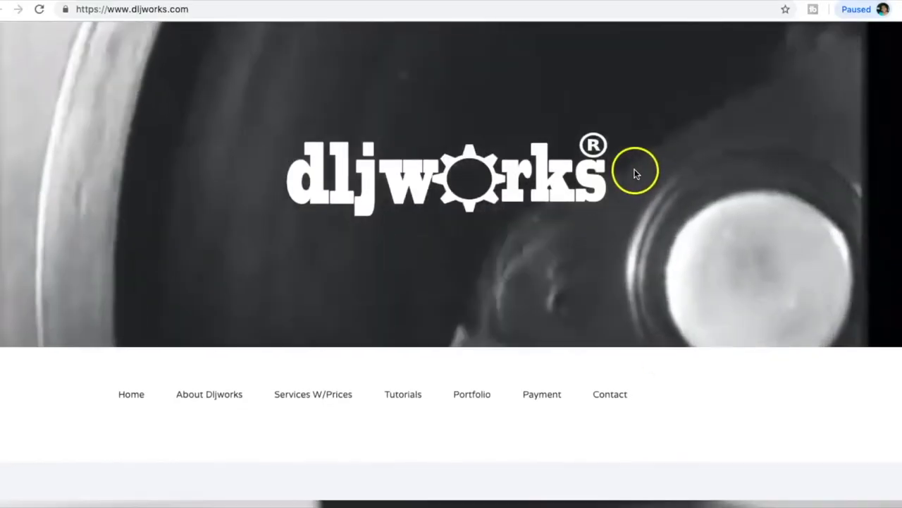
Fill the dljworks sign-up form's Name field from the browser's autofill suggestion, moving on to Email.
scroll(635, 171, "down", 3)
scroll(635, 171, "down", 7)
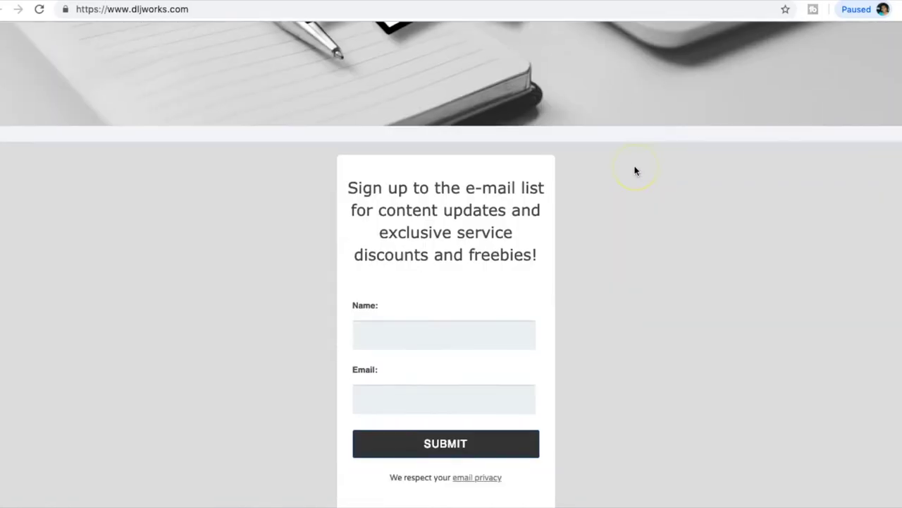
scroll(634, 171, "down", 1)
left_click(396, 307)
type("Your")
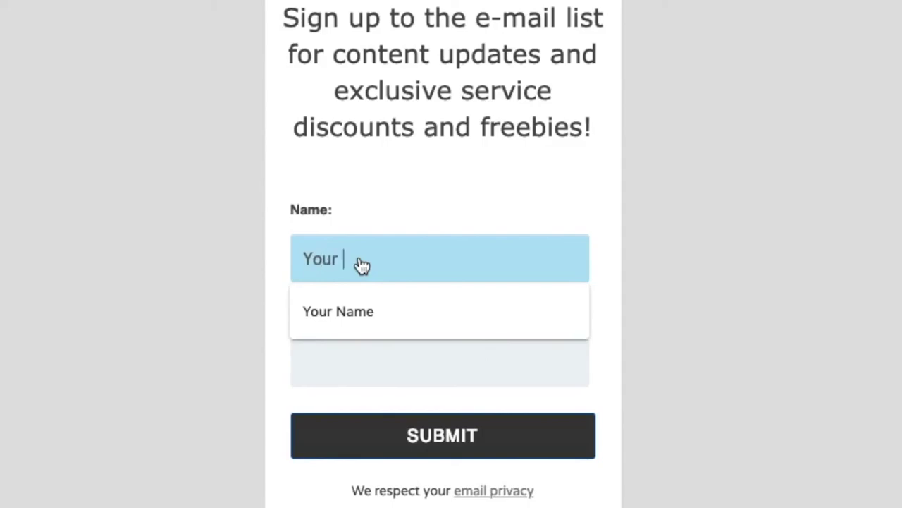
key("Down")
key("Tab")
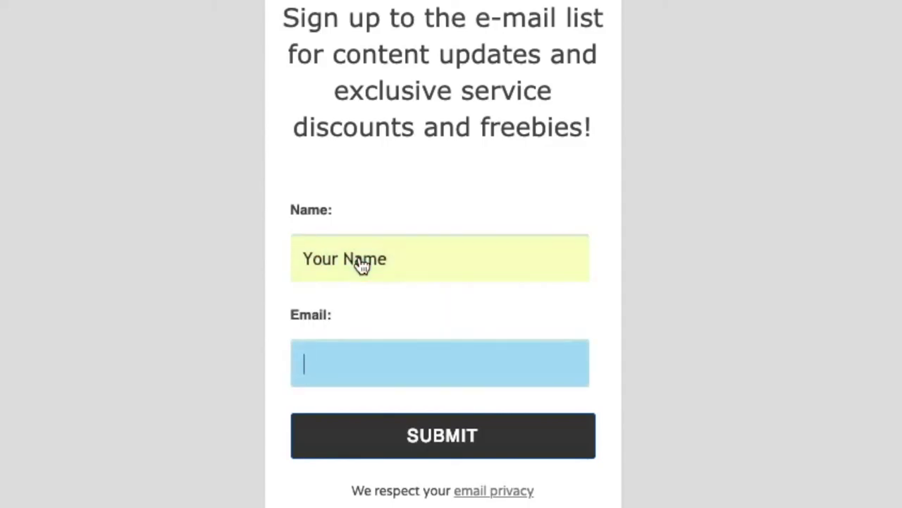